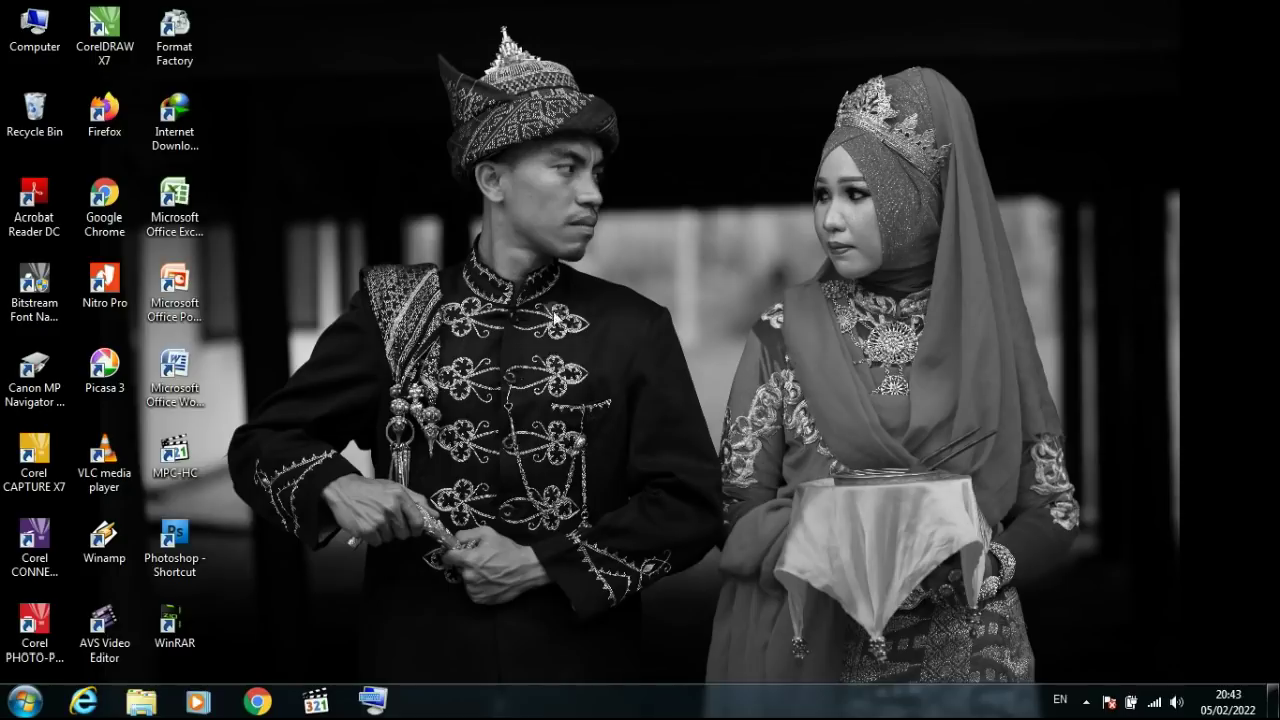
Launch Photoshop CS4 from the desktop and accept the licence agreement
{"action": "right_click", "coordinate": [561, 285]}
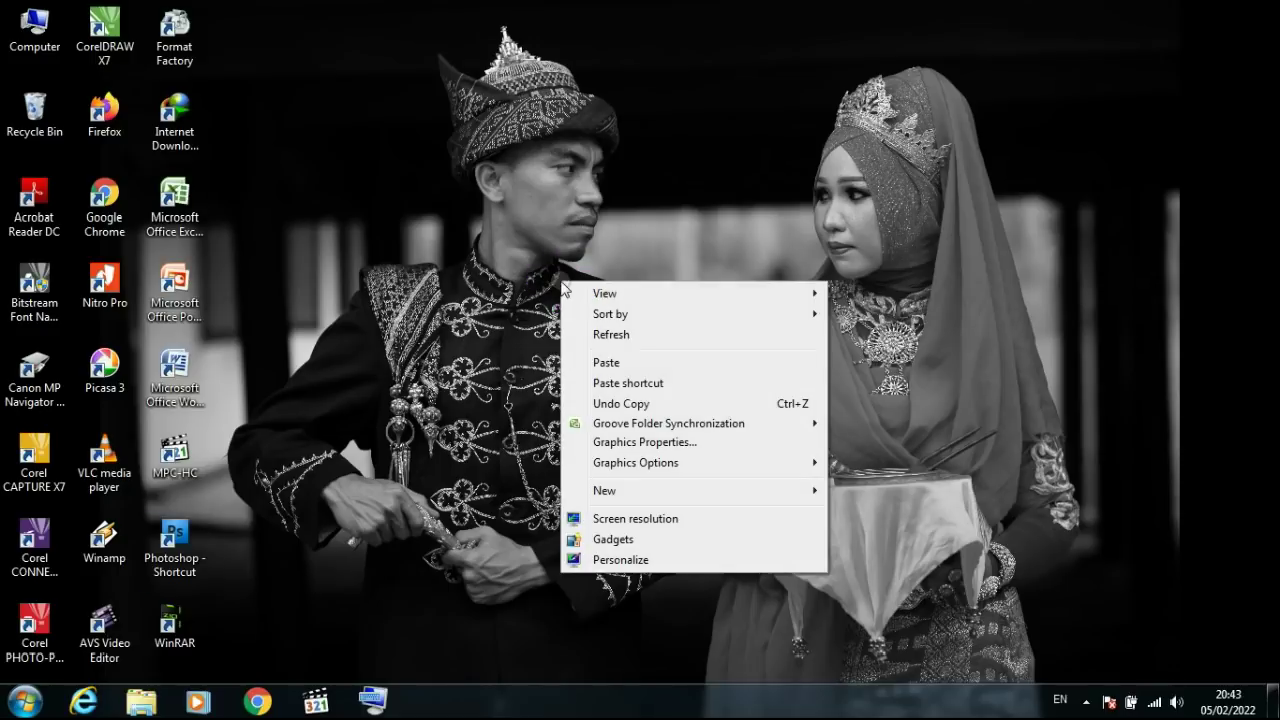
{"action": "left_click", "coordinate": [600, 337]}
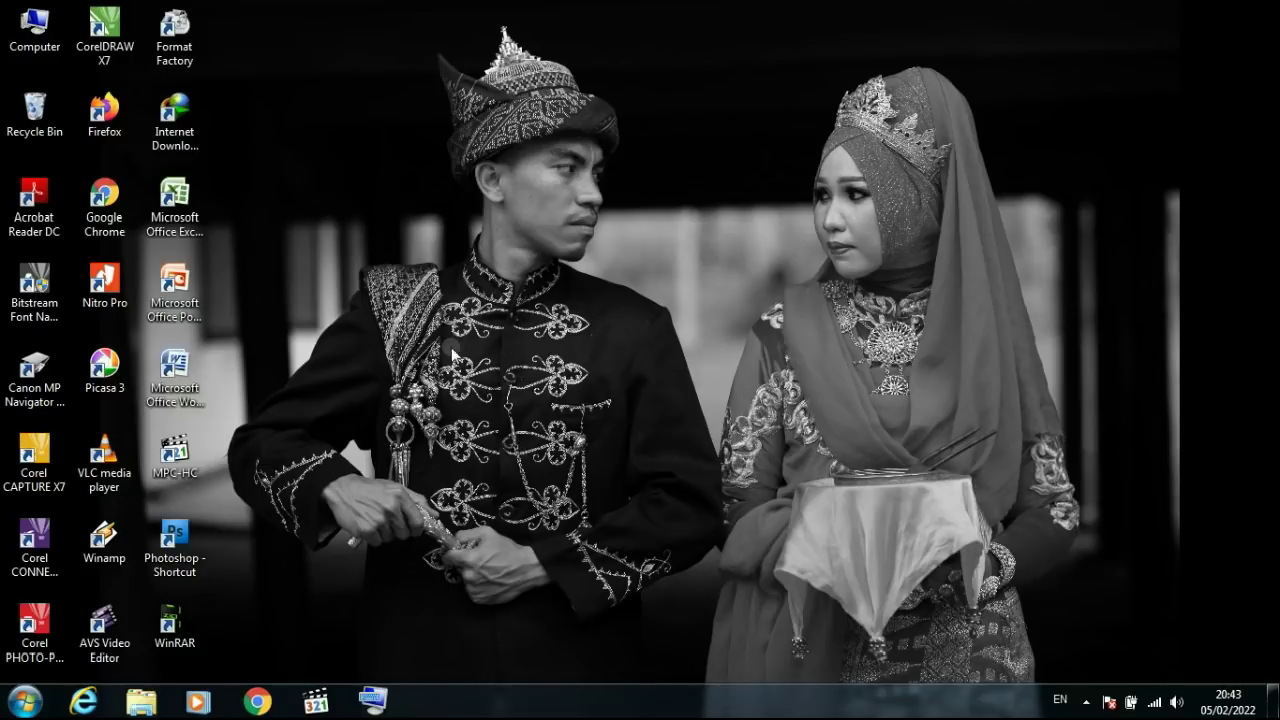
{"action": "left_click", "coordinate": [198, 538]}
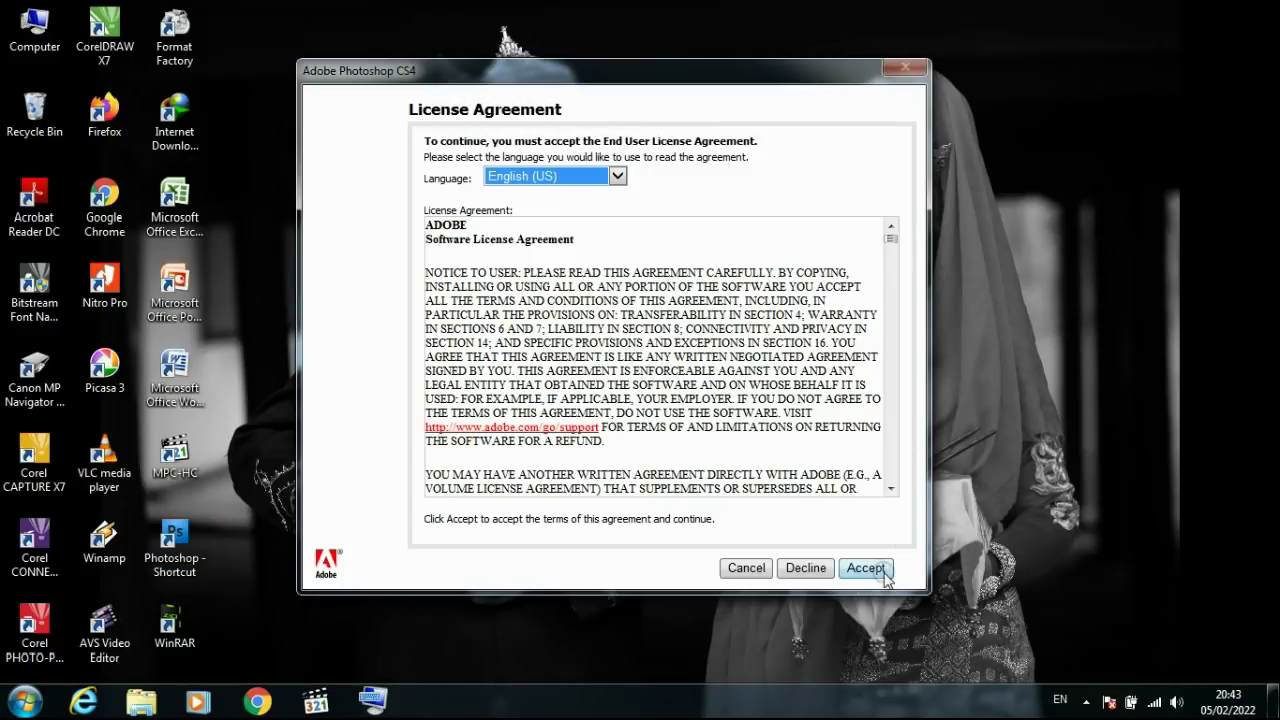
{"action": "left_click", "coordinate": [866, 569]}
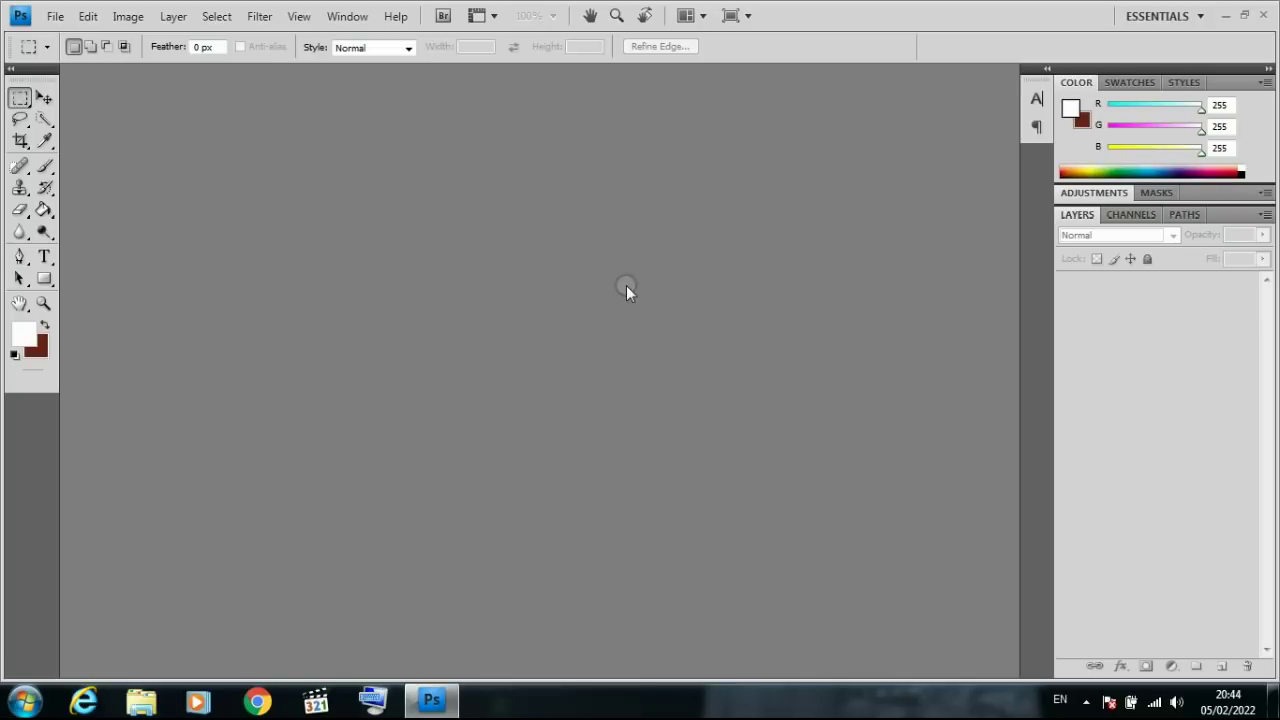
Open the wedding photo AKPT8164.JPG from the JOB 2022 folder
{"action": "double_click", "coordinate": [544, 272]}
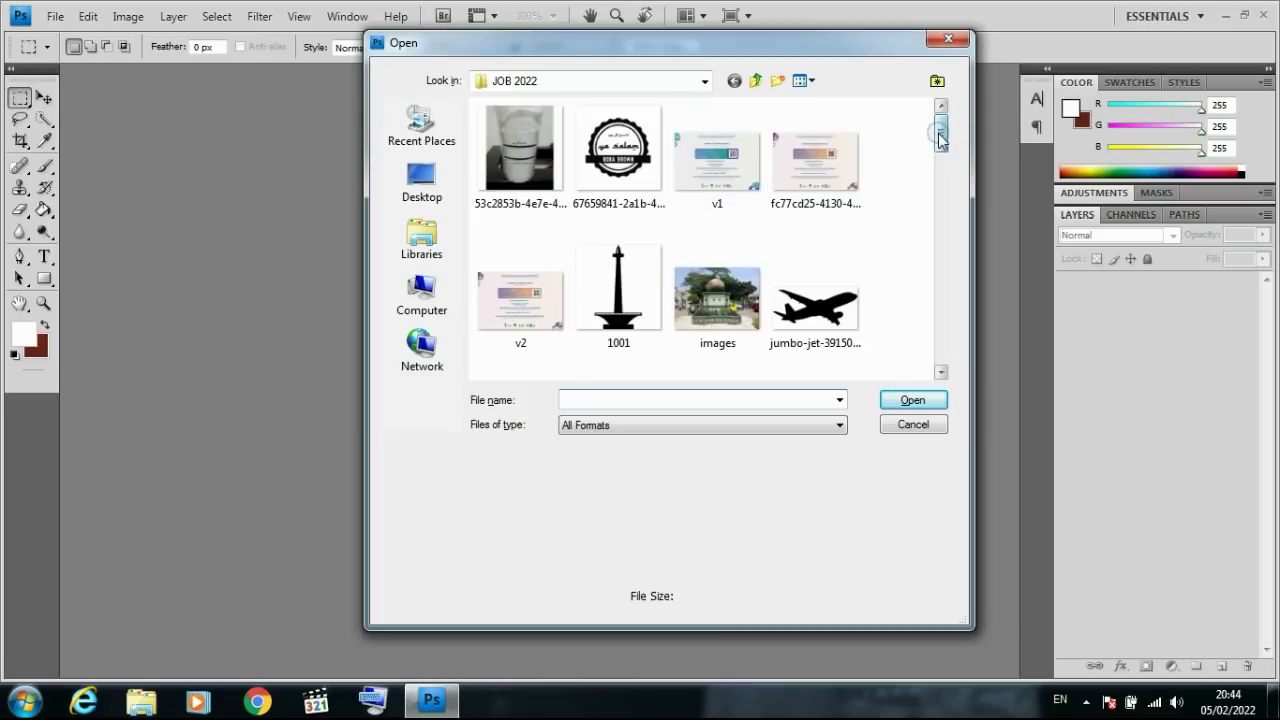
{"action": "left_click_drag", "start_coordinate": [940, 140], "coordinate": [953, 245]}
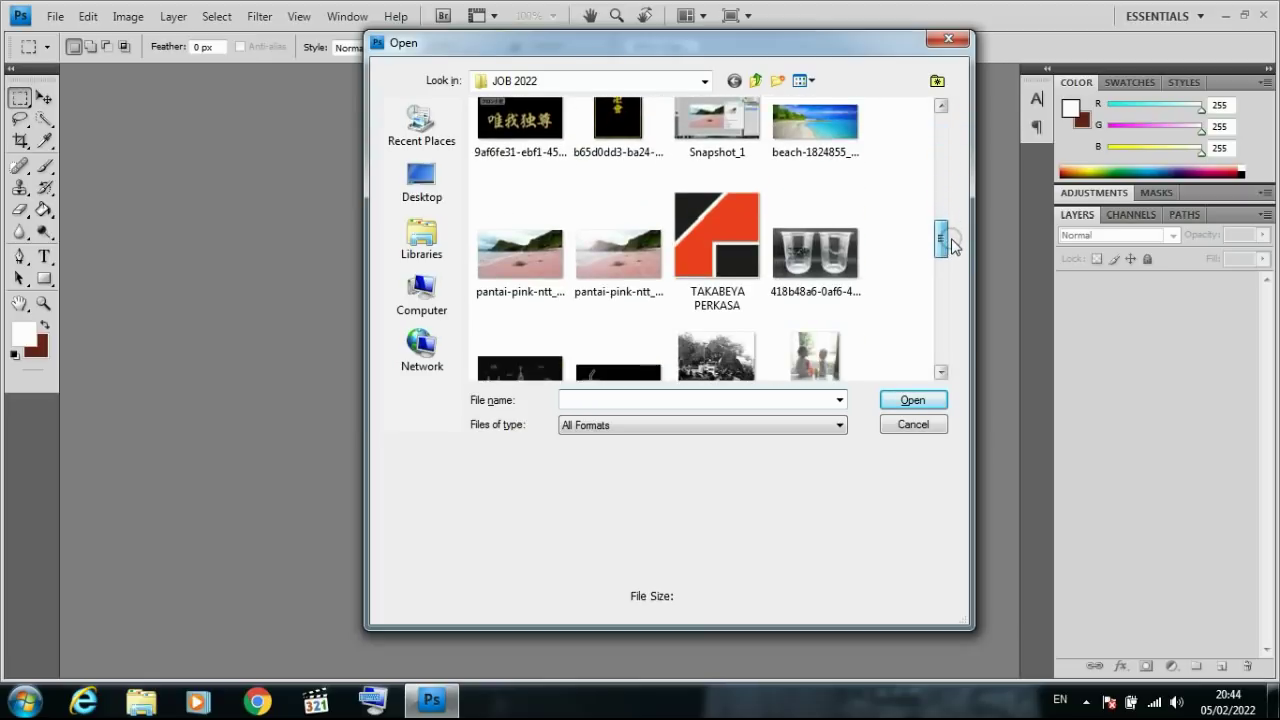
{"action": "left_click_drag", "start_coordinate": [953, 245], "coordinate": [958, 363]}
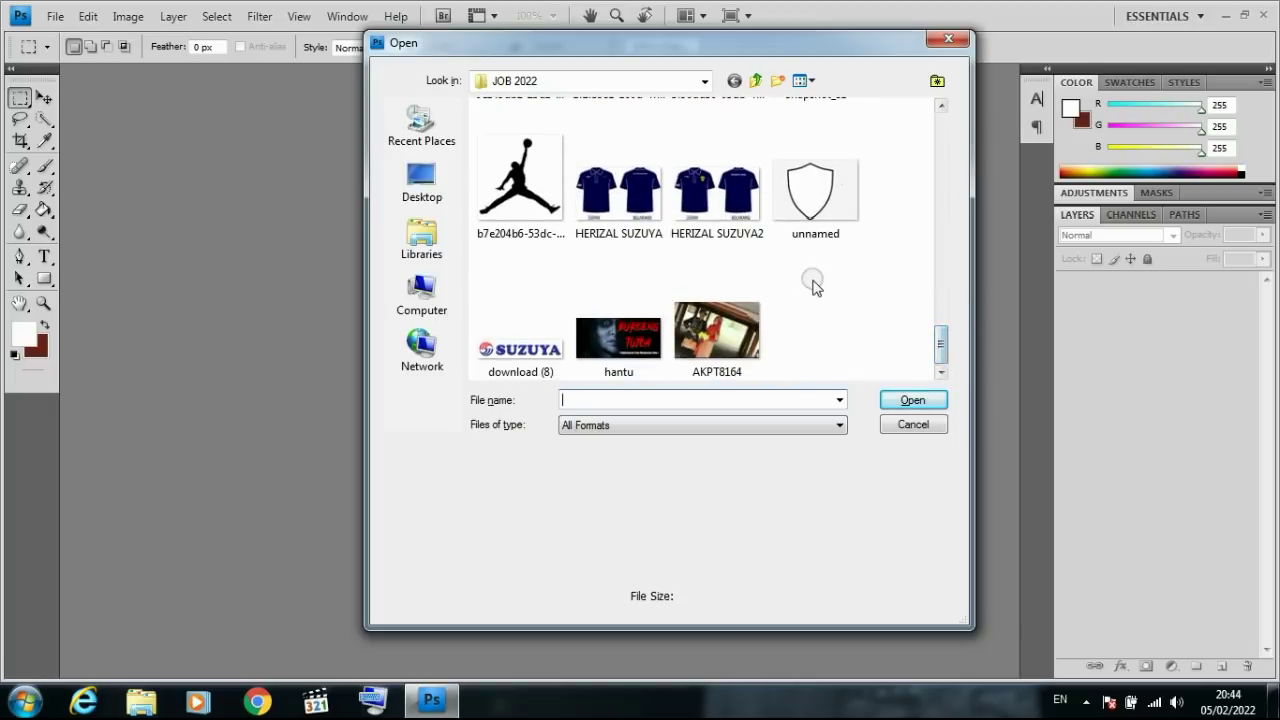
{"action": "left_click", "coordinate": [716, 338]}
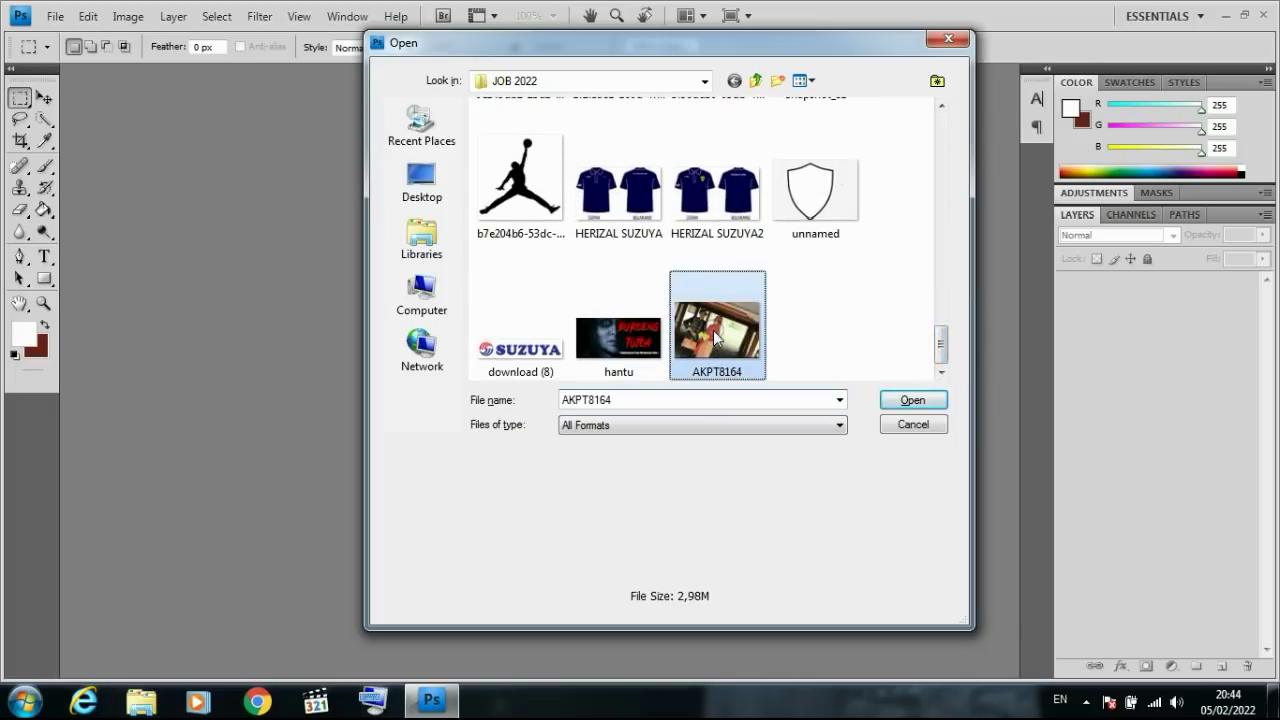
{"action": "left_click", "coordinate": [923, 402]}
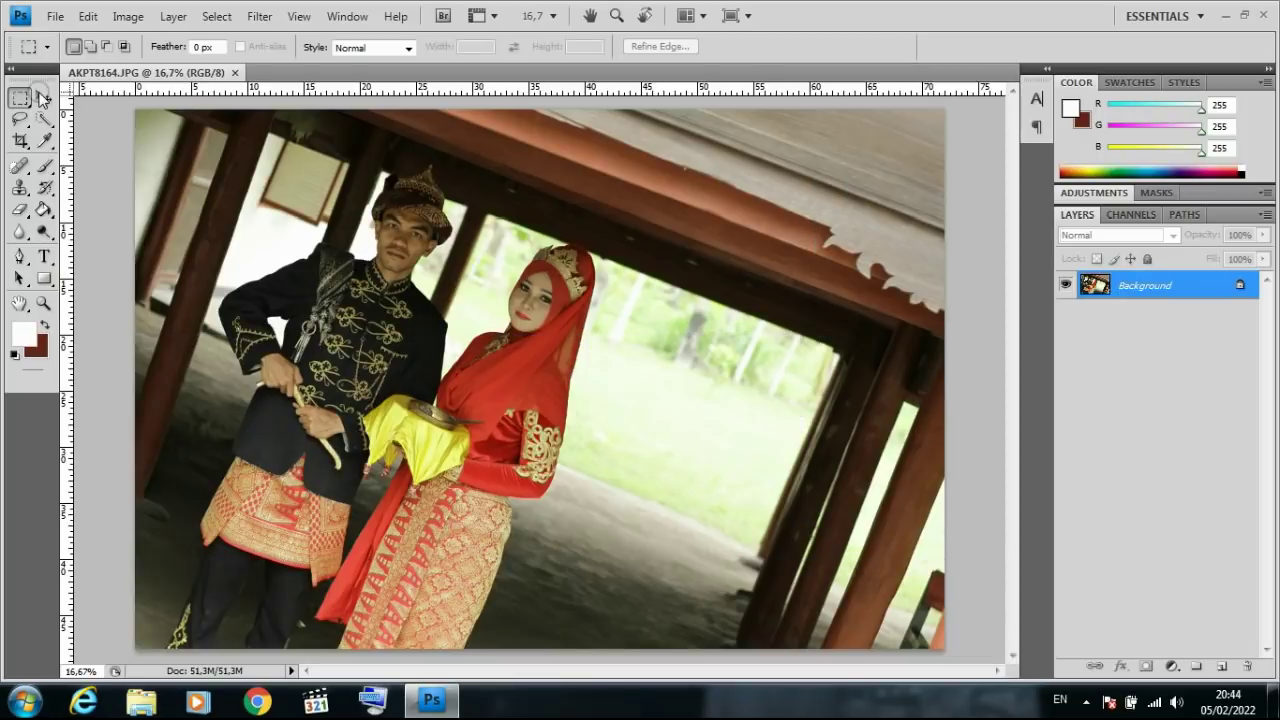
With the Move tool active and the view zoomed out, duplicate the Background as Layer 1
{"action": "left_click", "coordinate": [42, 96]}
{"action": "key", "text": "ctrl+0"}
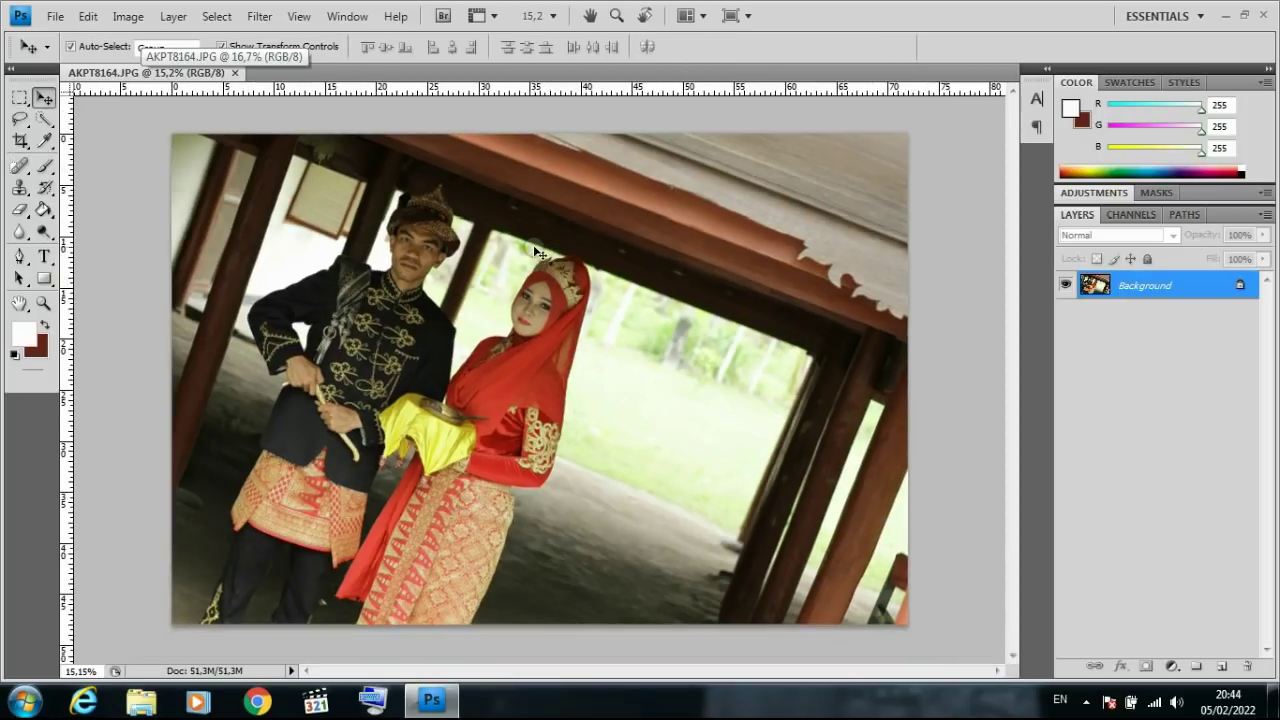
{"action": "scroll", "coordinate": [505, 240], "scroll_direction": "down", "scroll_amount": 1}
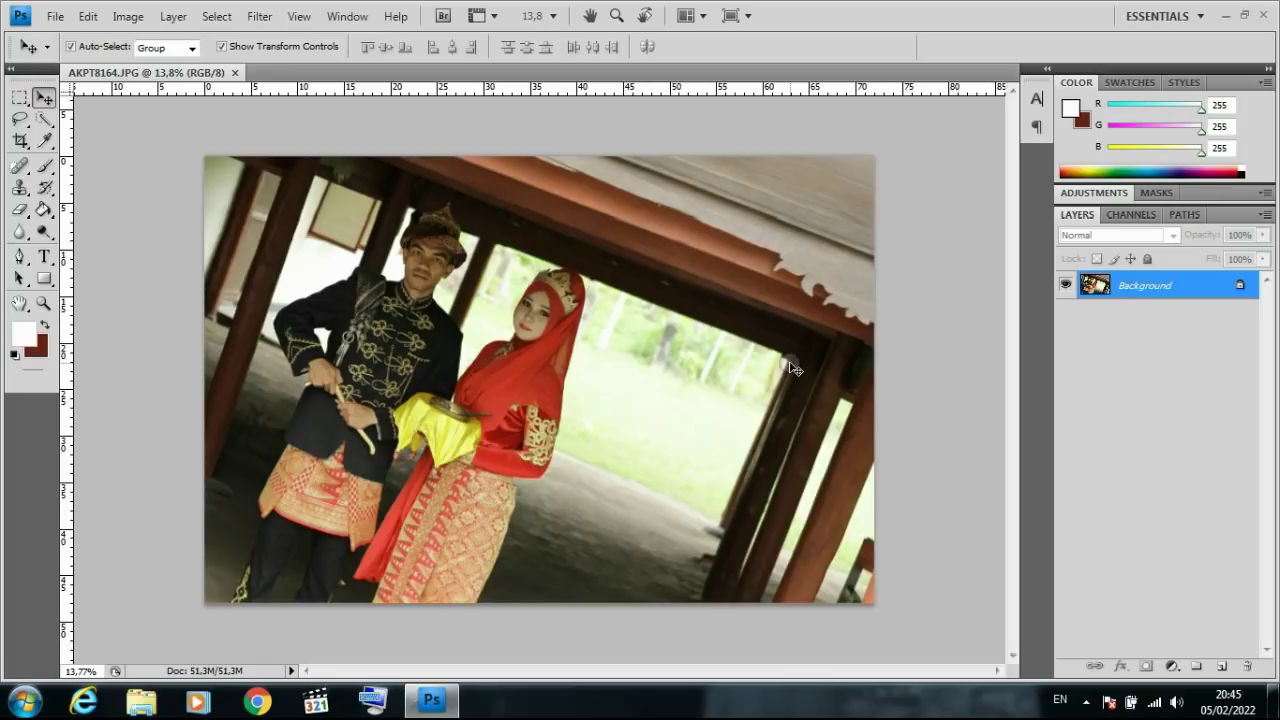
{"action": "key", "text": "ctrl+j"}
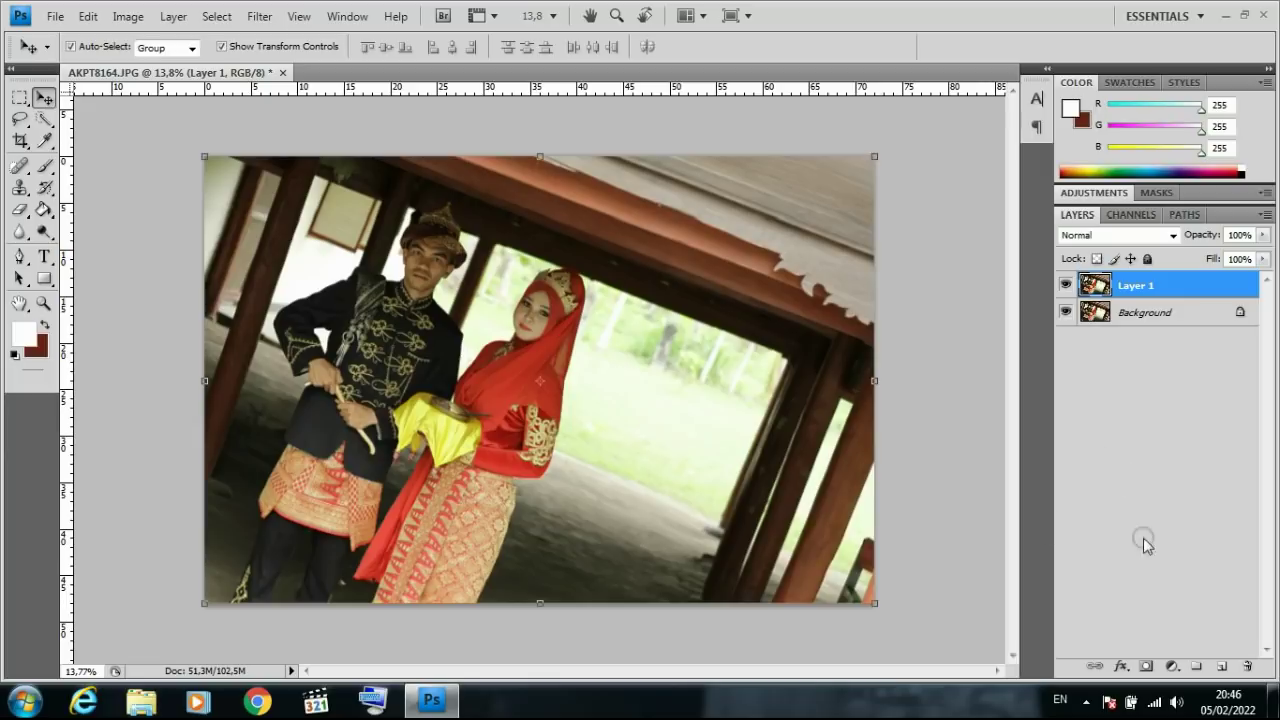
Add a Selective Color adjustment layer from the Layers panel's adjustment menu
{"action": "left_click", "coordinate": [1122, 666]}
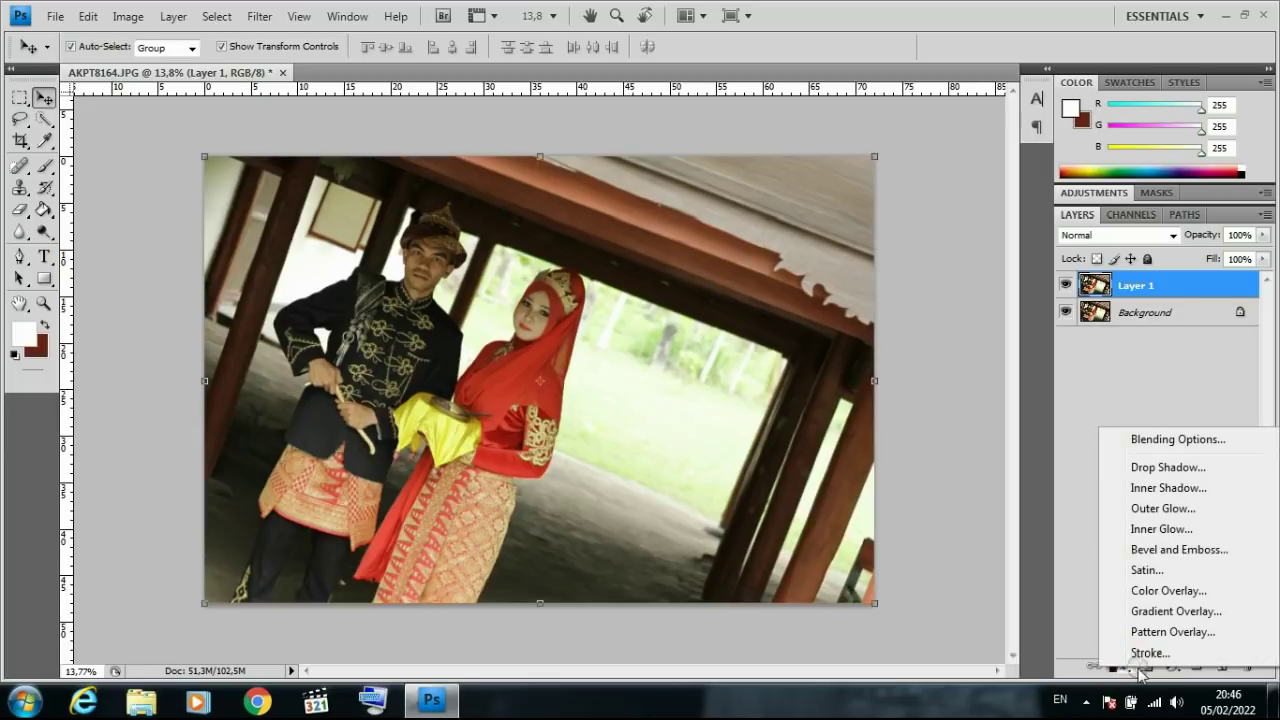
{"action": "left_click", "coordinate": [1165, 673]}
{"action": "left_click", "coordinate": [1173, 667]}
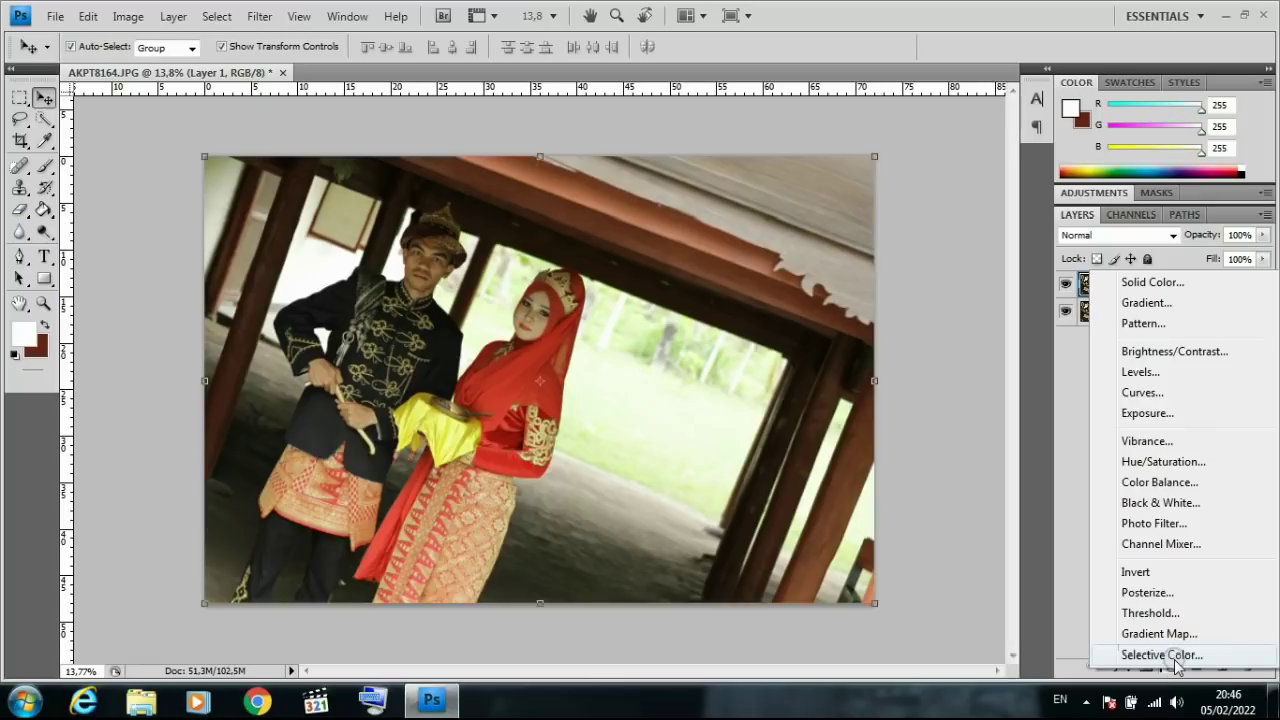
{"action": "left_click", "coordinate": [1177, 664]}
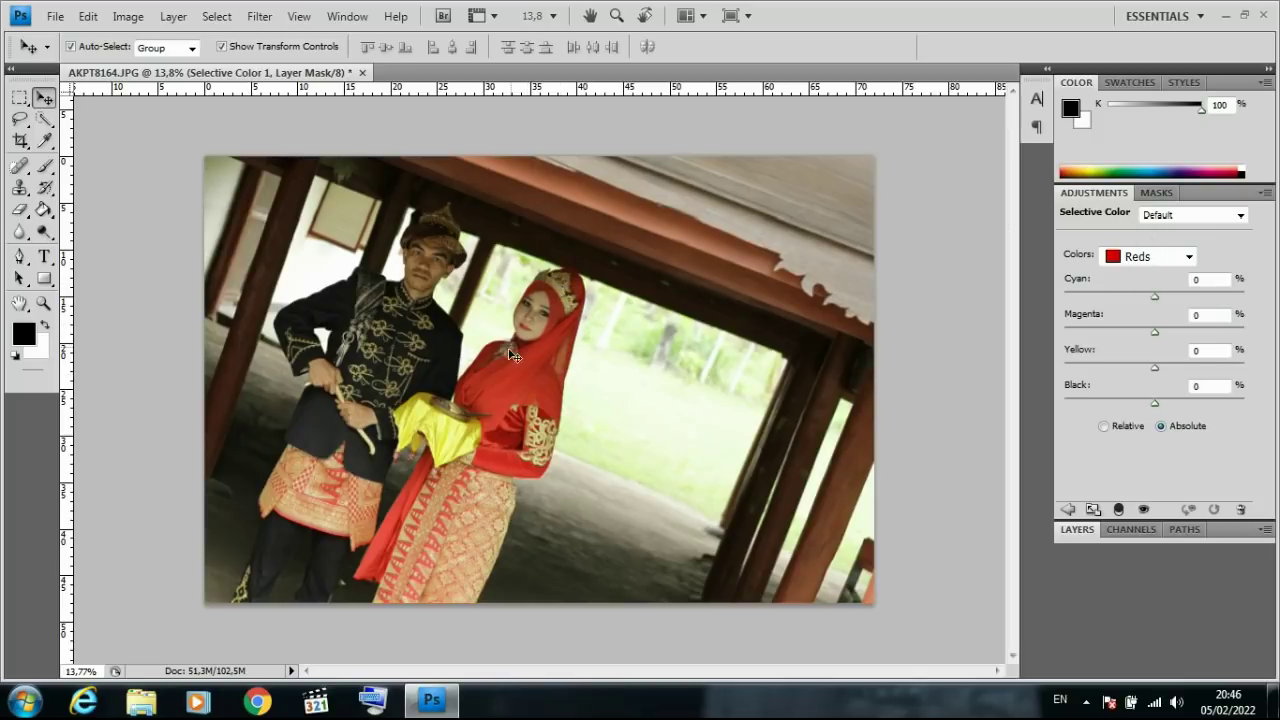
Set the Selective Color Reds to Cyan -97% and Magenta +2%
{"action": "left_click", "coordinate": [1190, 257]}
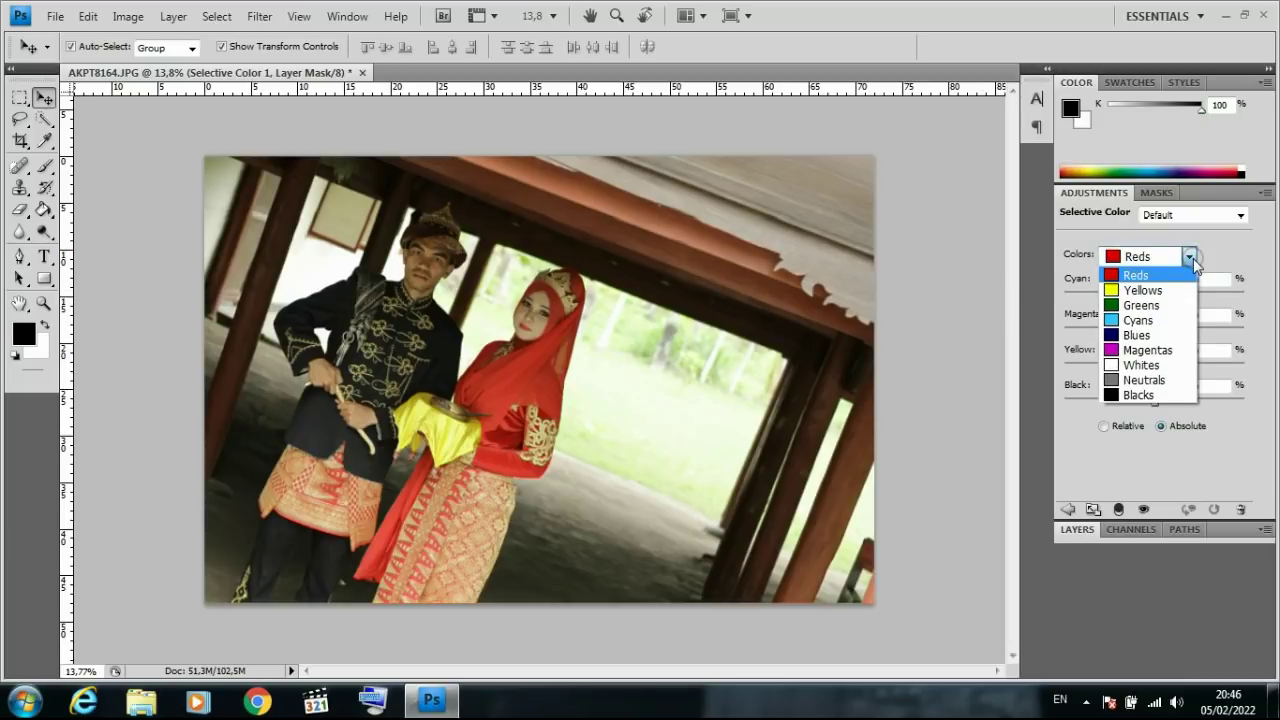
{"action": "left_click", "coordinate": [1180, 256]}
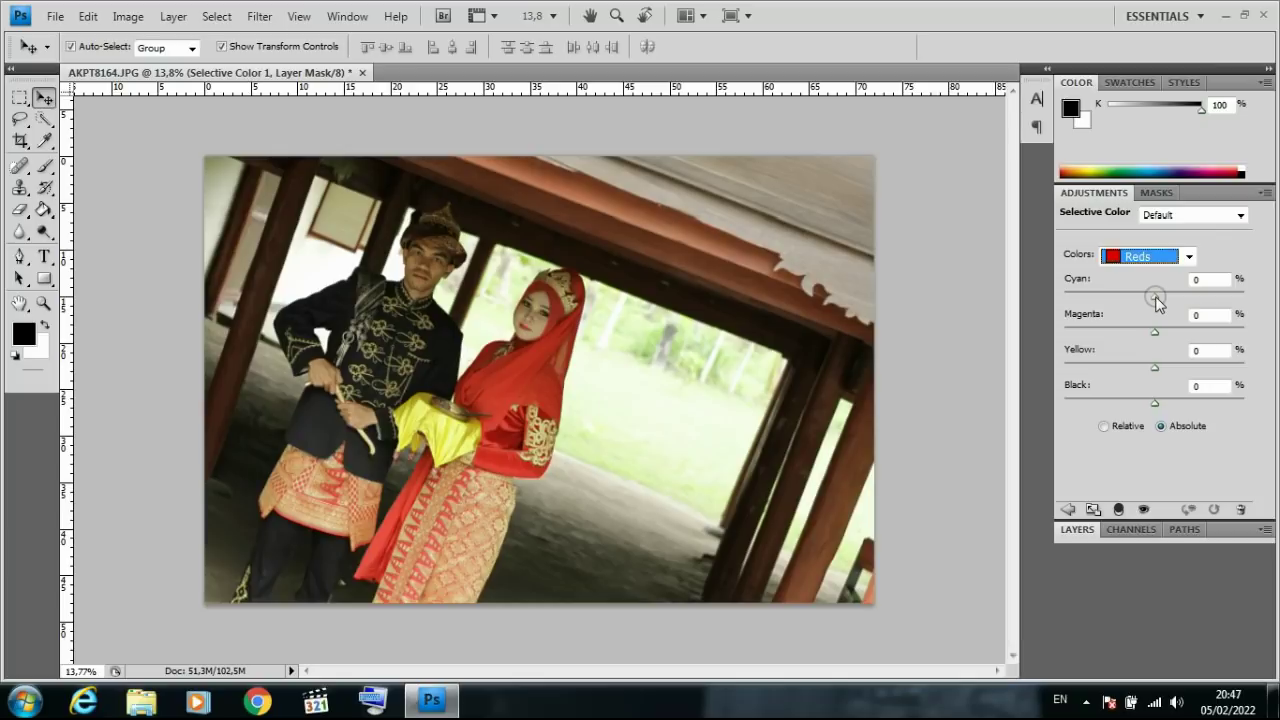
{"action": "left_click_drag", "start_coordinate": [1156, 298], "coordinate": [1166, 302]}
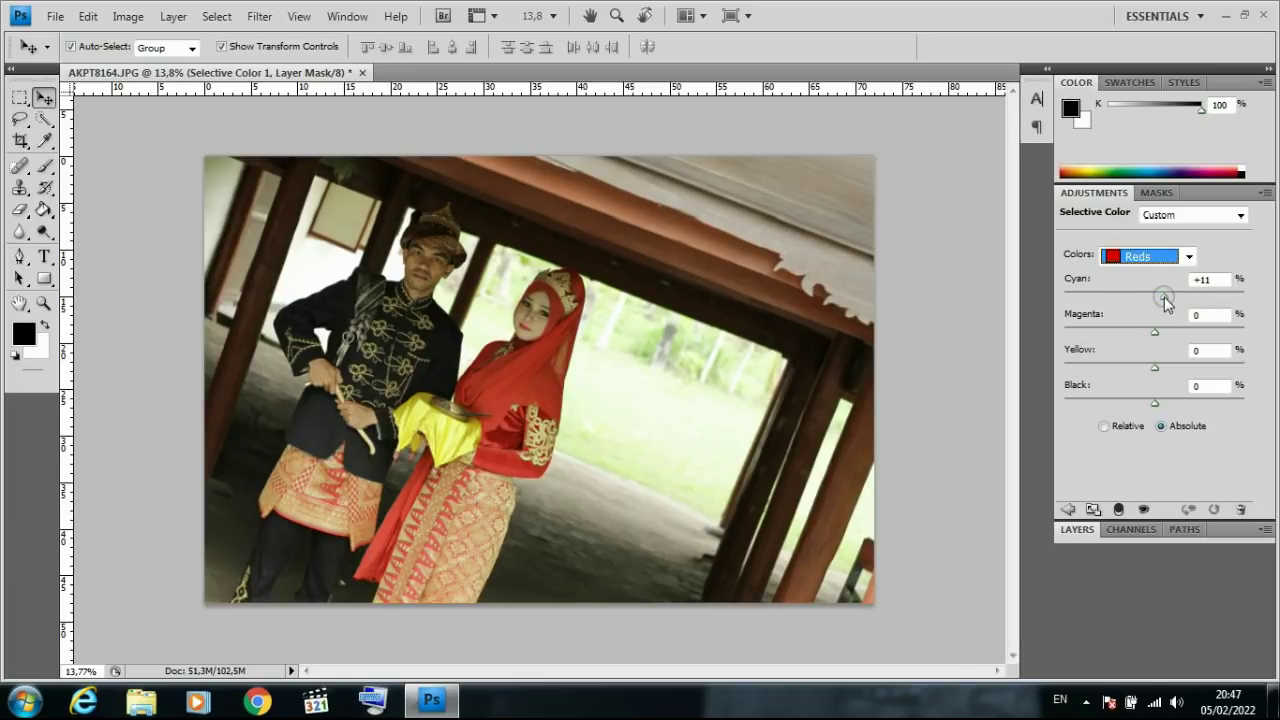
{"action": "left_click_drag", "start_coordinate": [1164, 298], "coordinate": [1201, 298]}
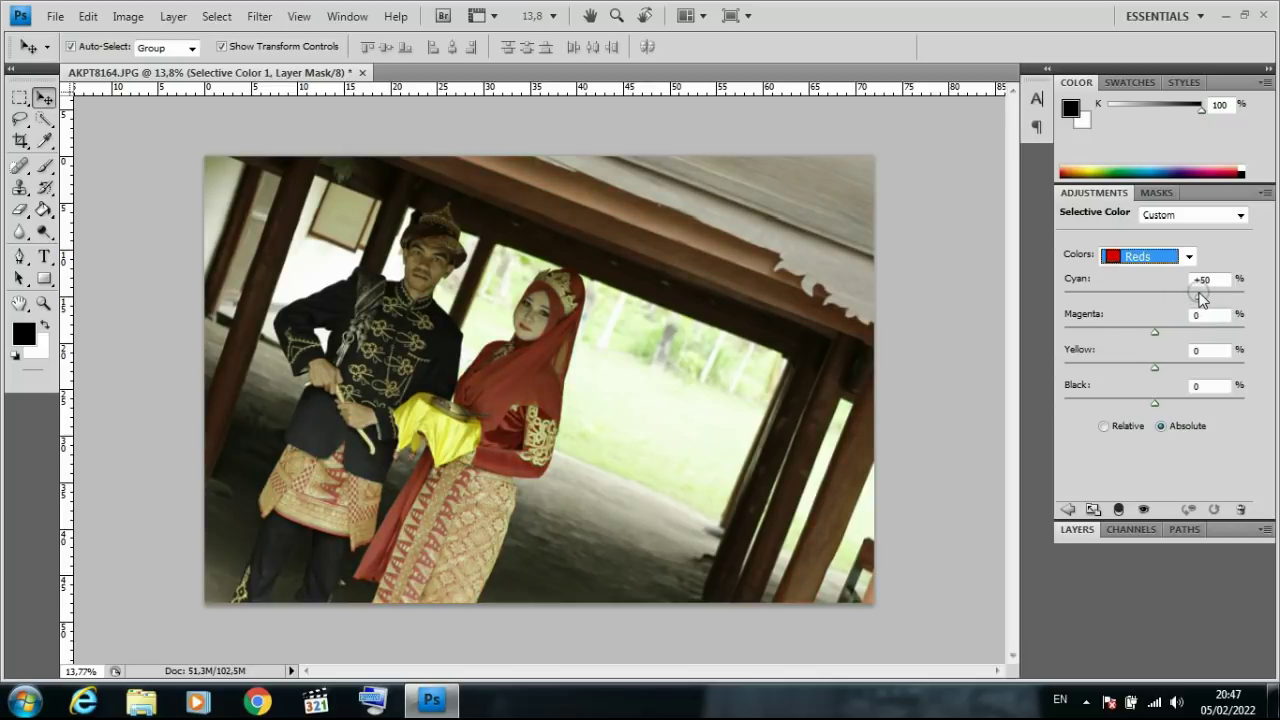
{"action": "left_click_drag", "start_coordinate": [1201, 298], "coordinate": [1231, 293]}
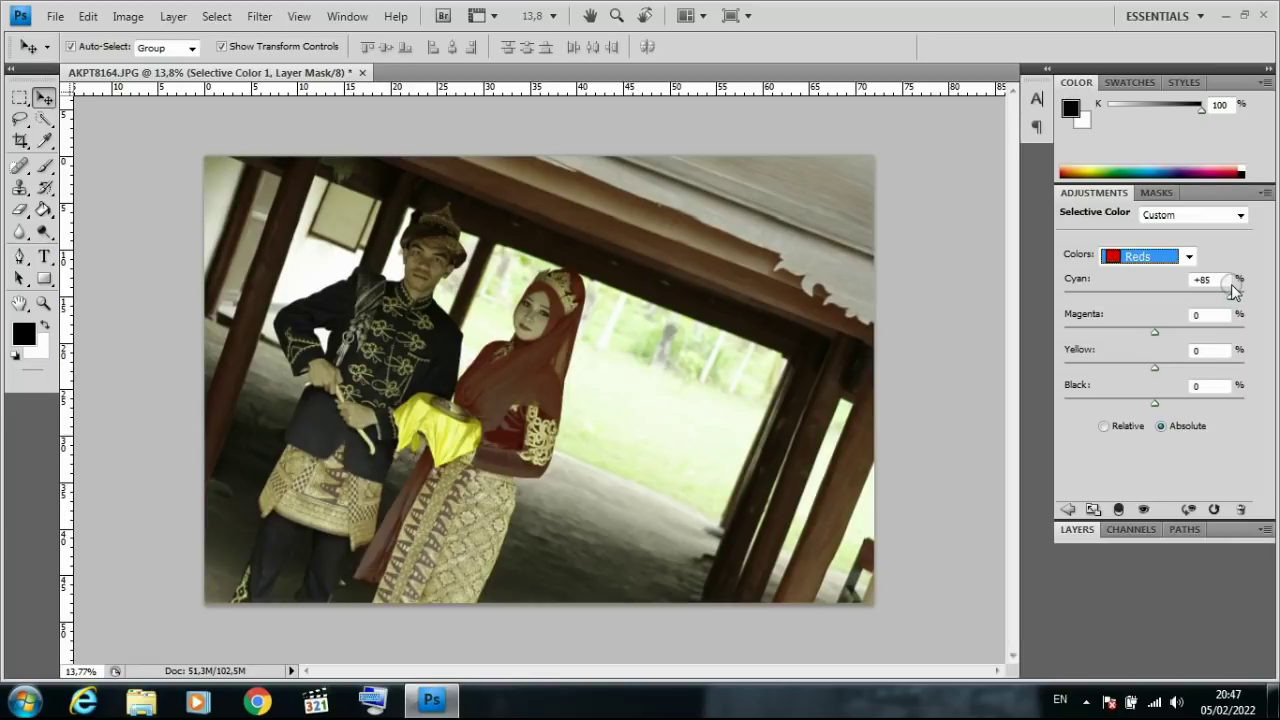
{"action": "left_click_drag", "start_coordinate": [1231, 300], "coordinate": [1098, 301]}
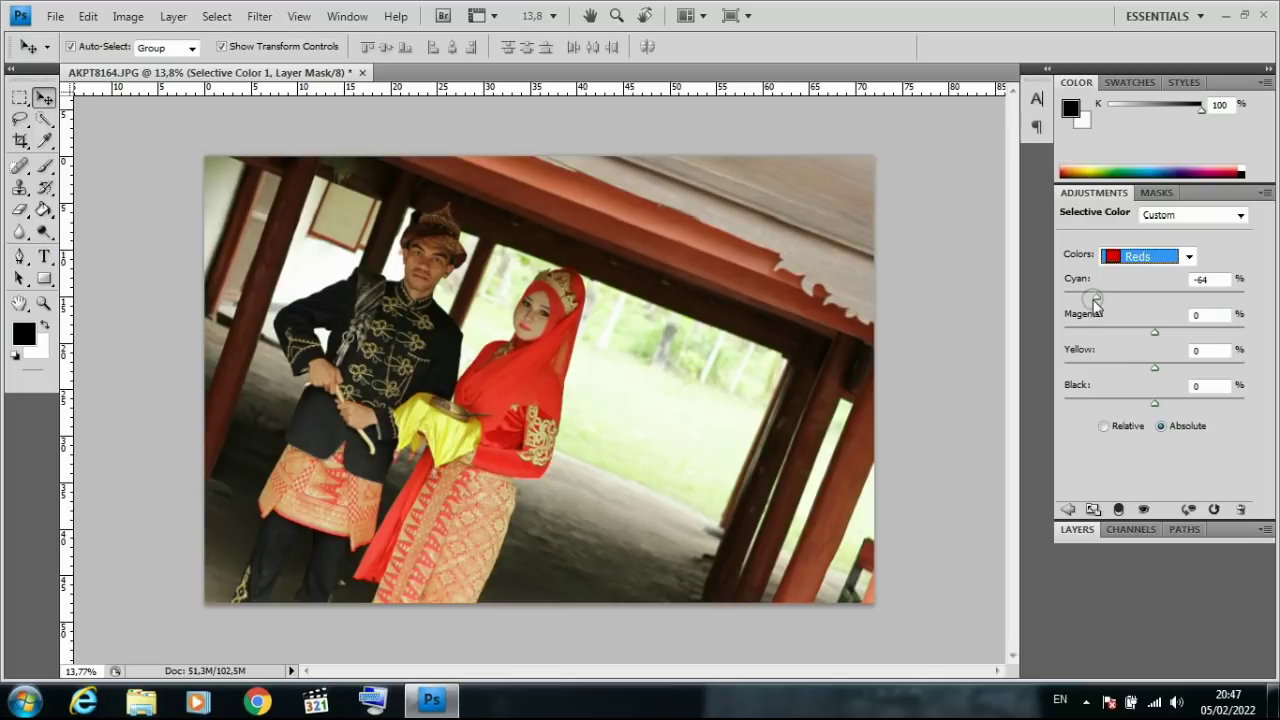
{"action": "left_click_drag", "start_coordinate": [1095, 297], "coordinate": [1062, 297]}
{"action": "left_click_drag", "start_coordinate": [1062, 297], "coordinate": [1157, 299]}
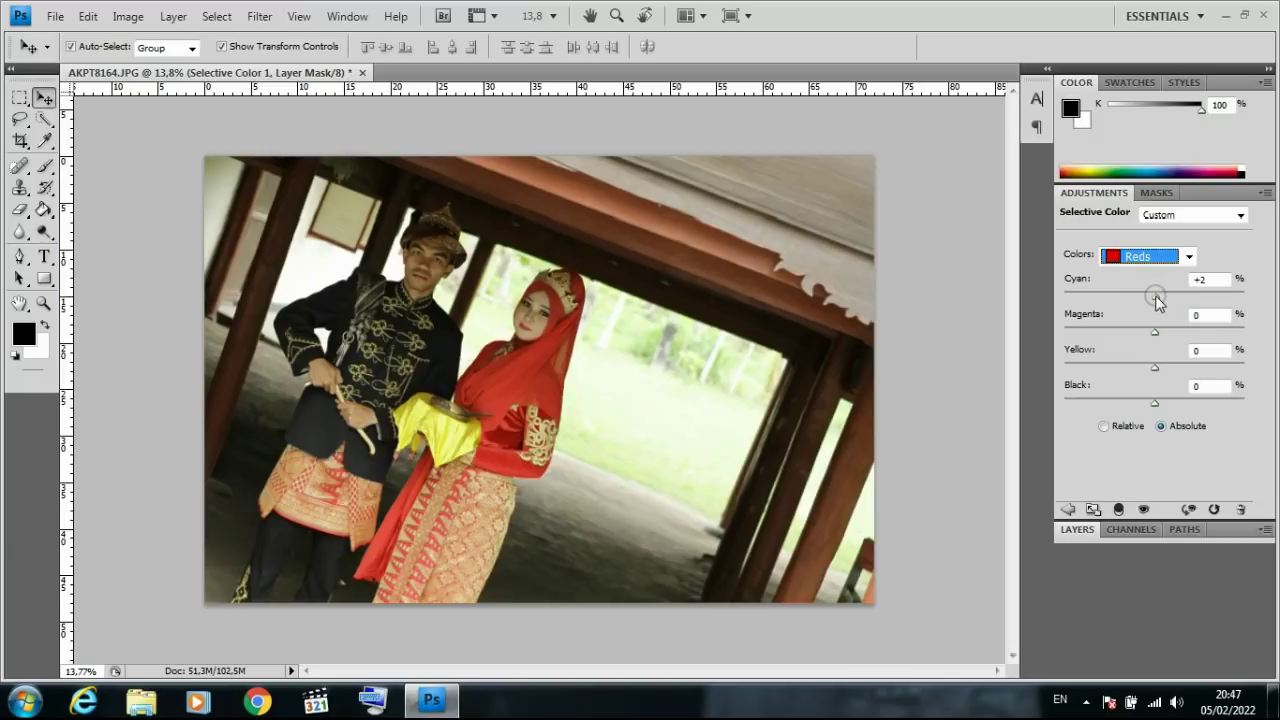
{"action": "left_click_drag", "start_coordinate": [1157, 296], "coordinate": [1069, 302]}
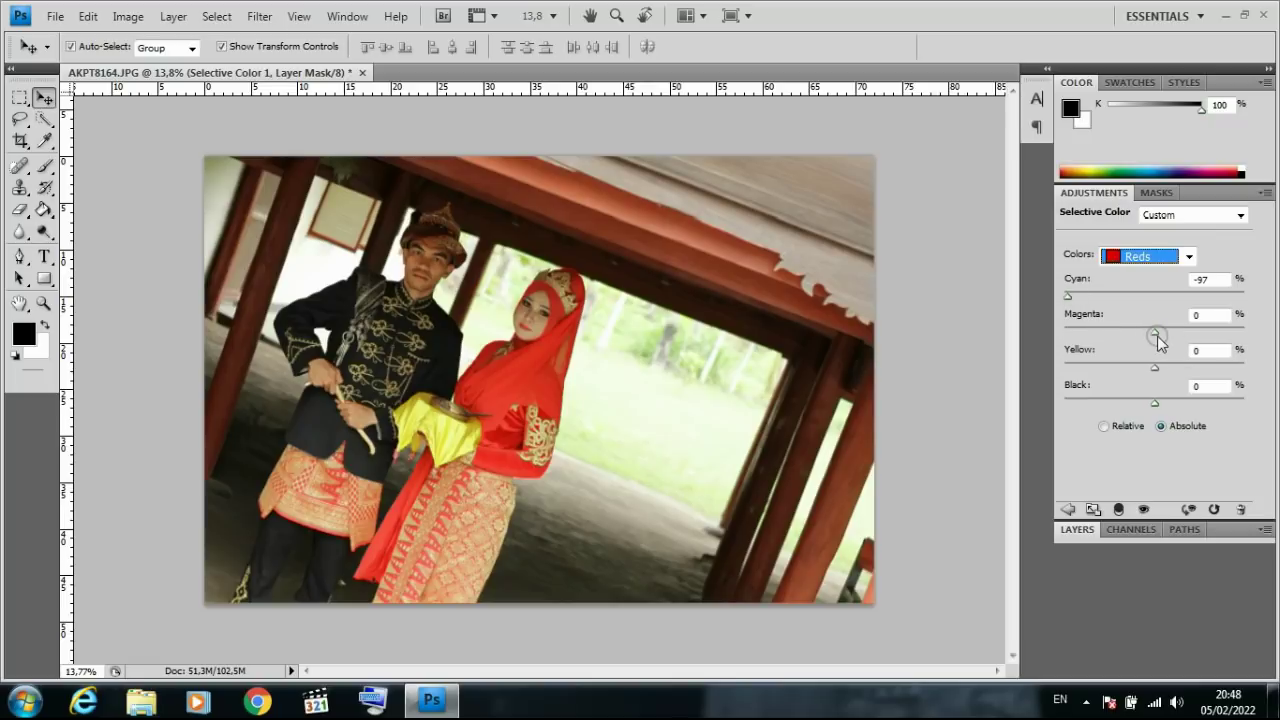
{"action": "mouse_move", "coordinate": [1155, 330]}
{"action": "left_mouse_down"}
{"action": "mouse_move", "coordinate": [1207, 330]}
{"action": "mouse_move", "coordinate": [1143, 330]}
{"action": "mouse_move", "coordinate": [1177, 330]}
{"action": "mouse_move", "coordinate": [1155, 331]}
{"action": "left_mouse_up"}
Switch the Selective Color range to Blacks and set Cyan to +39%
{"action": "left_click", "coordinate": [1189, 256]}
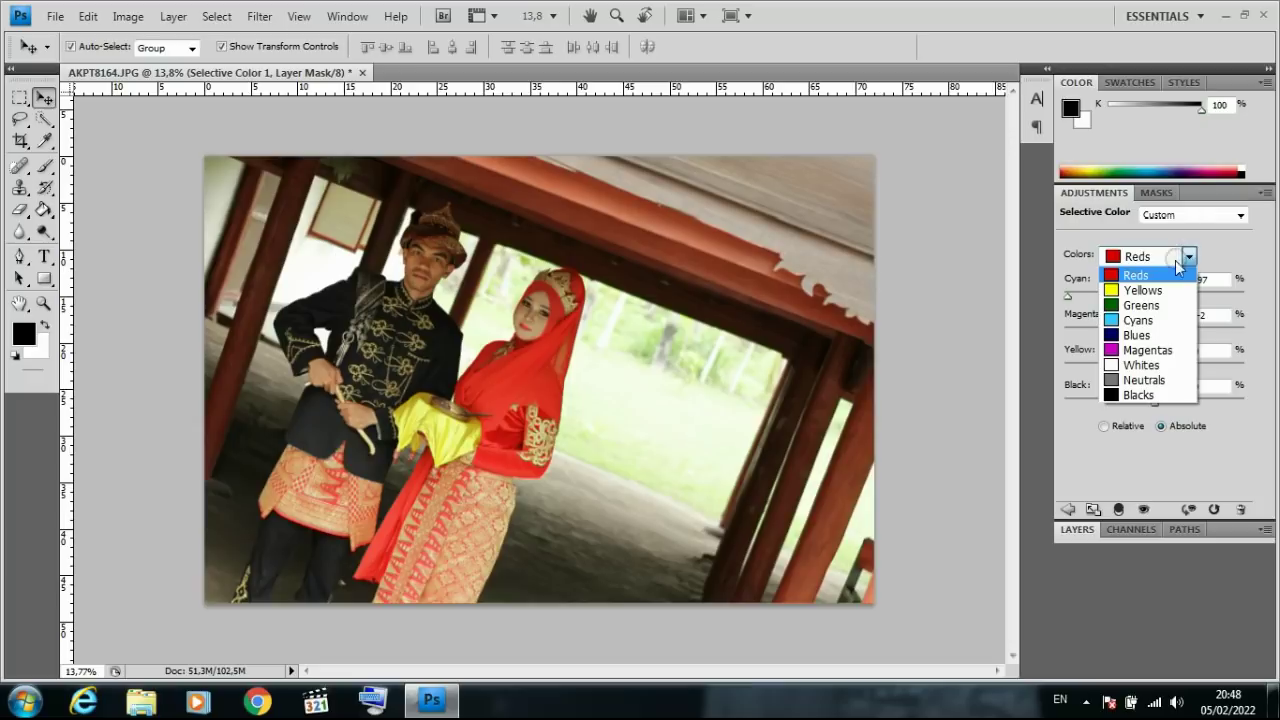
{"action": "left_click", "coordinate": [1136, 394]}
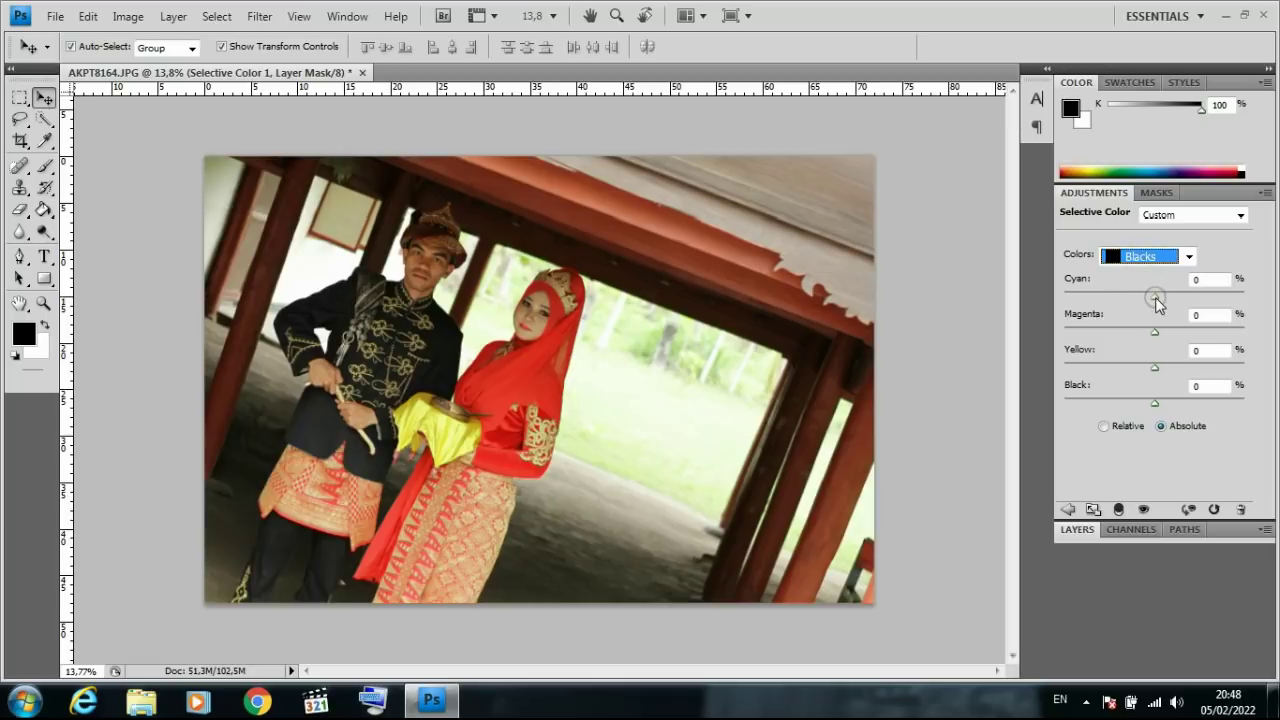
{"action": "mouse_move", "coordinate": [1156, 303]}
{"action": "left_mouse_down"}
{"action": "mouse_move", "coordinate": [1207, 302]}
{"action": "mouse_move", "coordinate": [1114, 298]}
{"action": "mouse_move", "coordinate": [1220, 302]}
{"action": "mouse_move", "coordinate": [1191, 303]}
{"action": "left_mouse_up"}
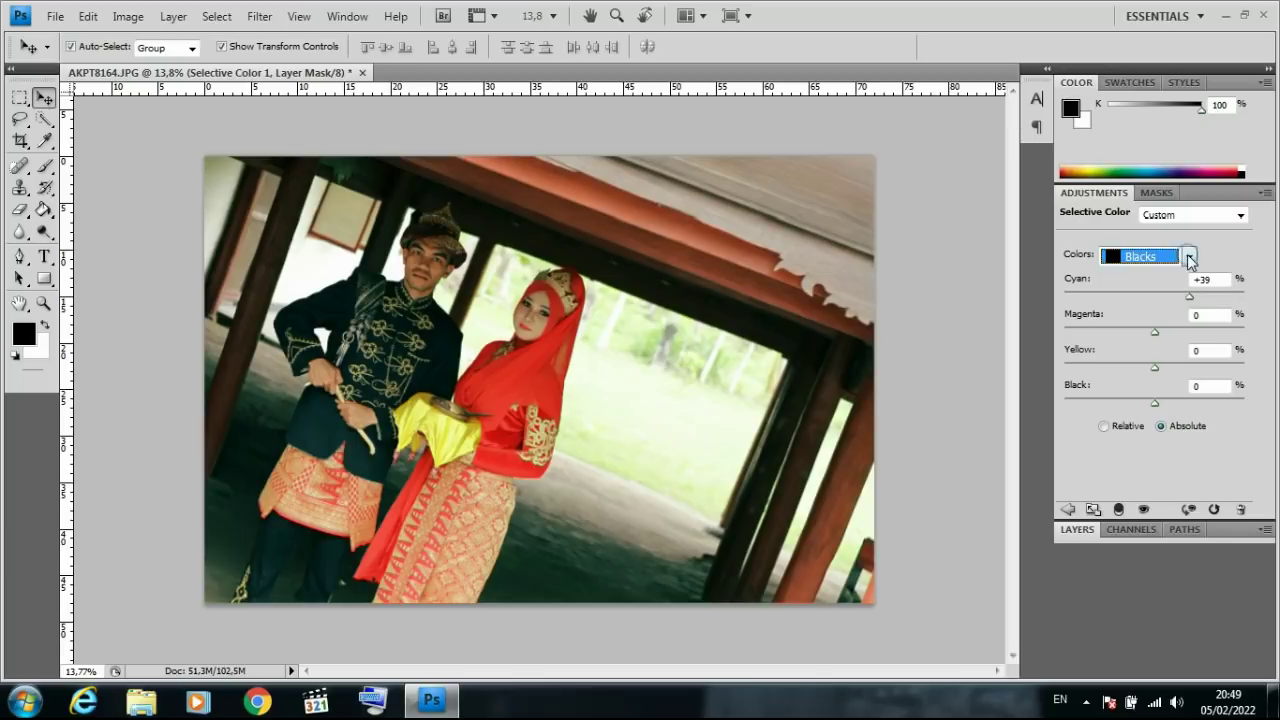
Switch to Yellows and pull their Cyan down to keep the yellow cloth warm
{"action": "left_click", "coordinate": [1190, 257]}
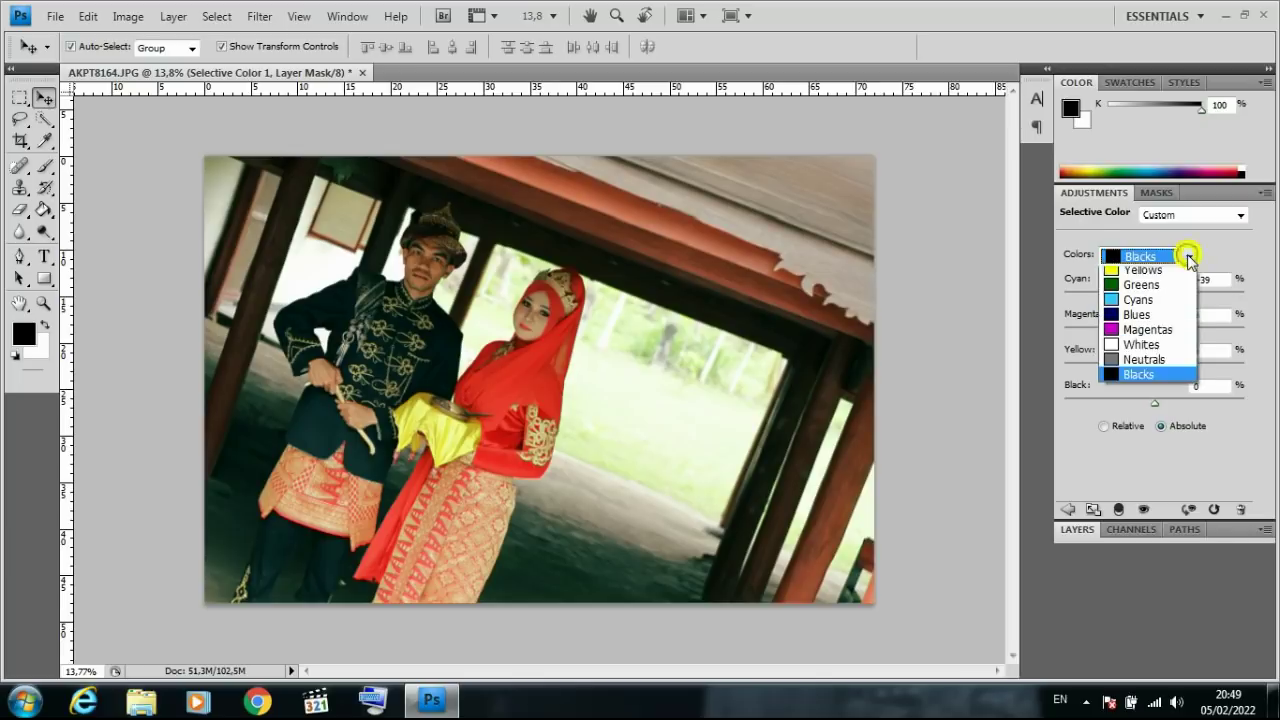
{"action": "left_click", "coordinate": [1145, 290]}
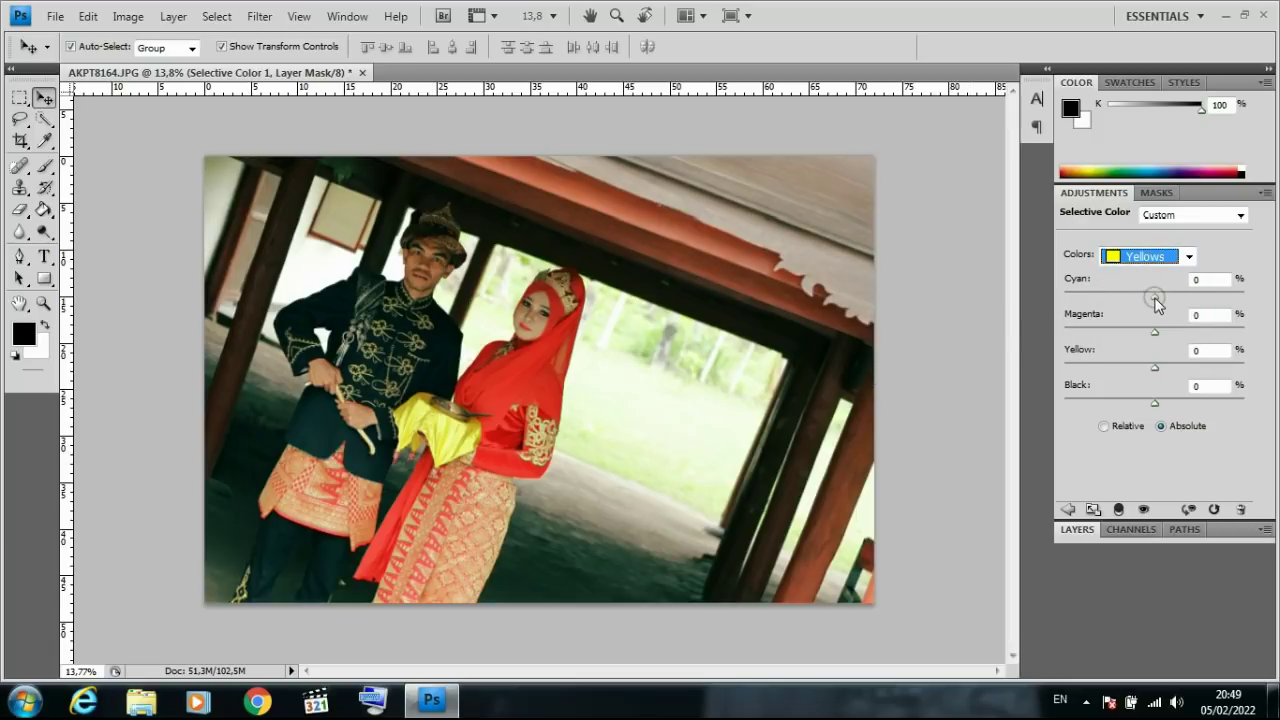
{"action": "left_click_drag", "start_coordinate": [1160, 300], "coordinate": [1203, 303]}
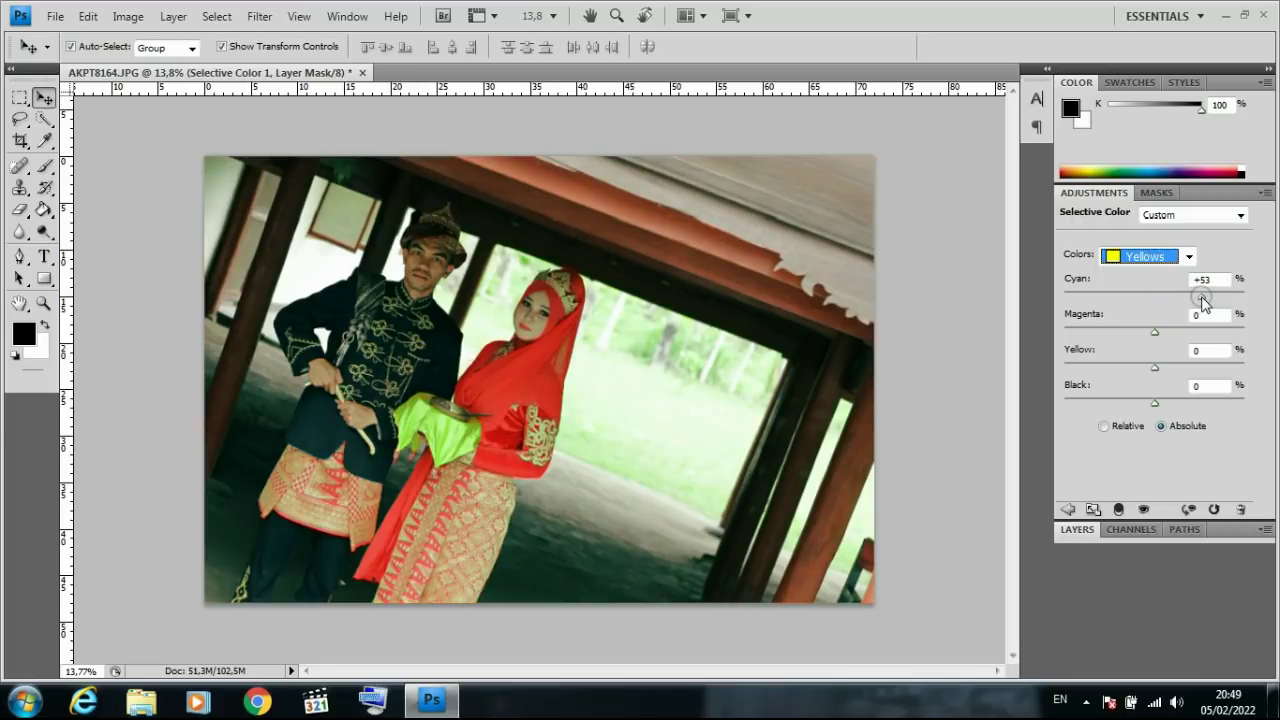
{"action": "left_click_drag", "start_coordinate": [1203, 303], "coordinate": [1096, 296]}
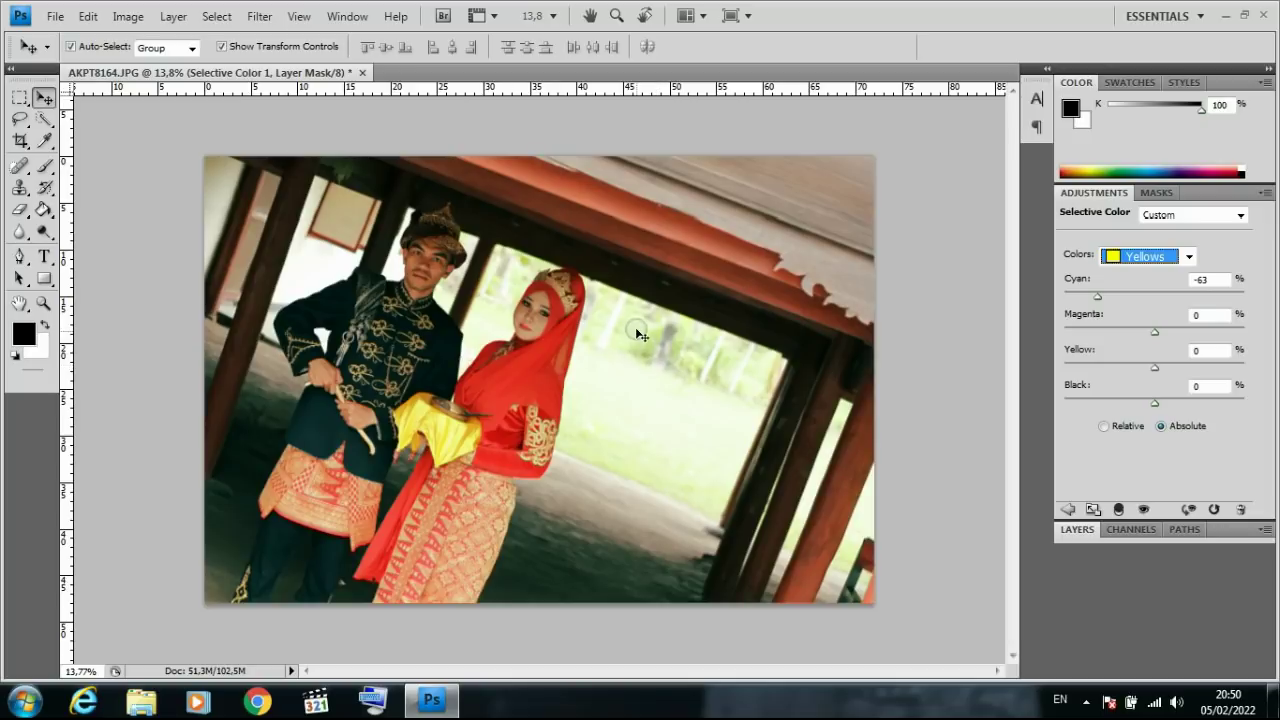
{"action": "left_click", "coordinate": [1189, 257]}
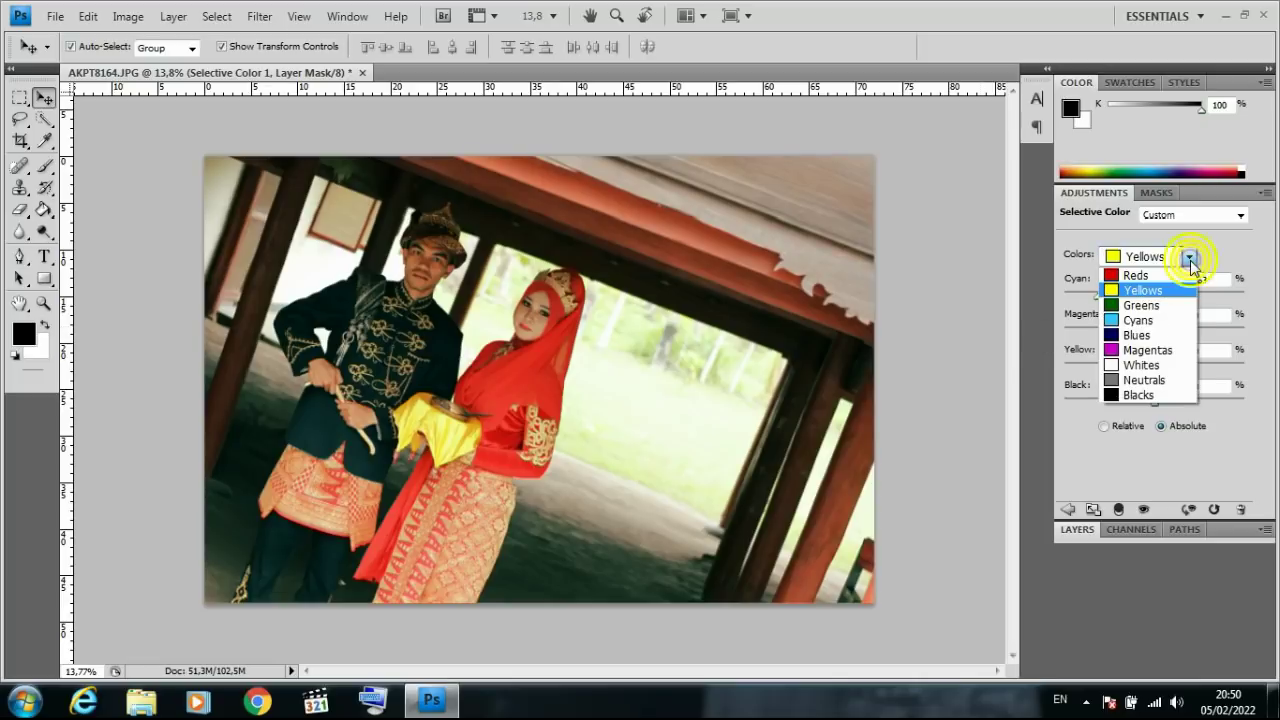
Switch to Greens and push their Cyan to +100% to deepen the foliage
{"action": "left_click", "coordinate": [1160, 305]}
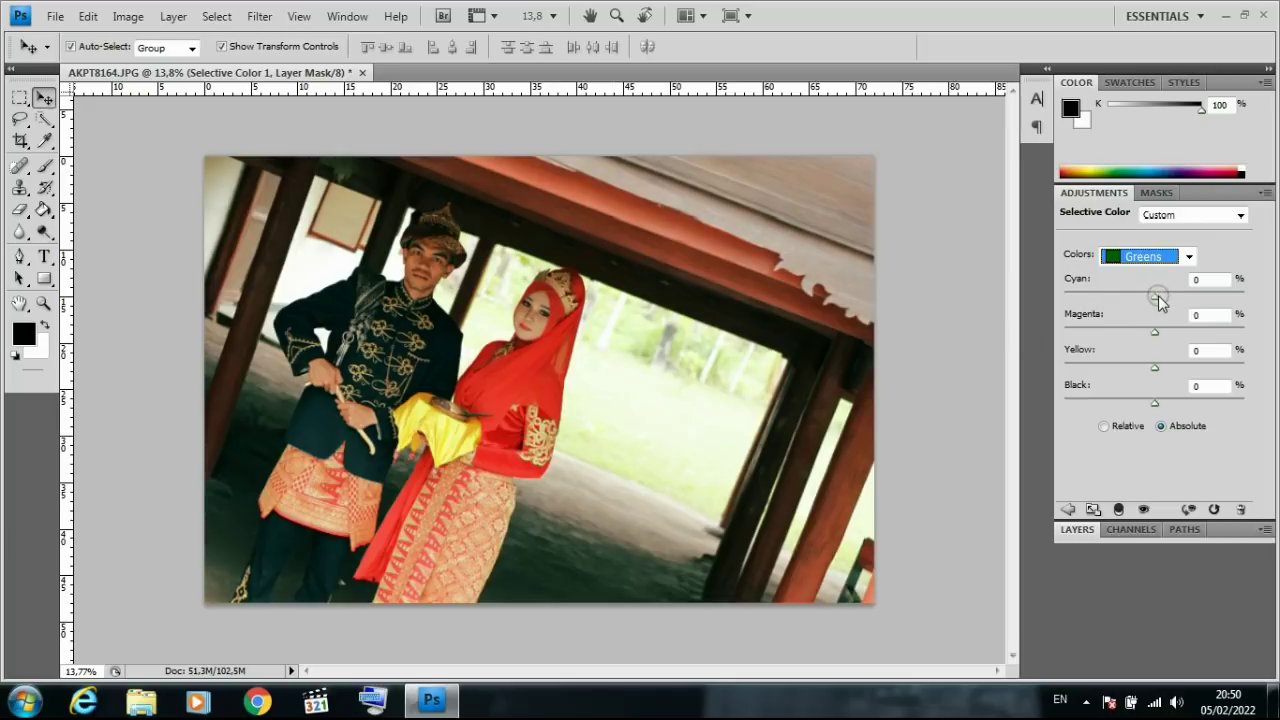
{"action": "mouse_move", "coordinate": [1155, 295]}
{"action": "left_mouse_down"}
{"action": "mouse_move", "coordinate": [1260, 303]}
{"action": "mouse_move", "coordinate": [1118, 296]}
{"action": "mouse_move", "coordinate": [1047, 308]}
{"action": "left_mouse_up"}
{"action": "left_click_drag", "start_coordinate": [1066, 296], "coordinate": [1248, 308]}
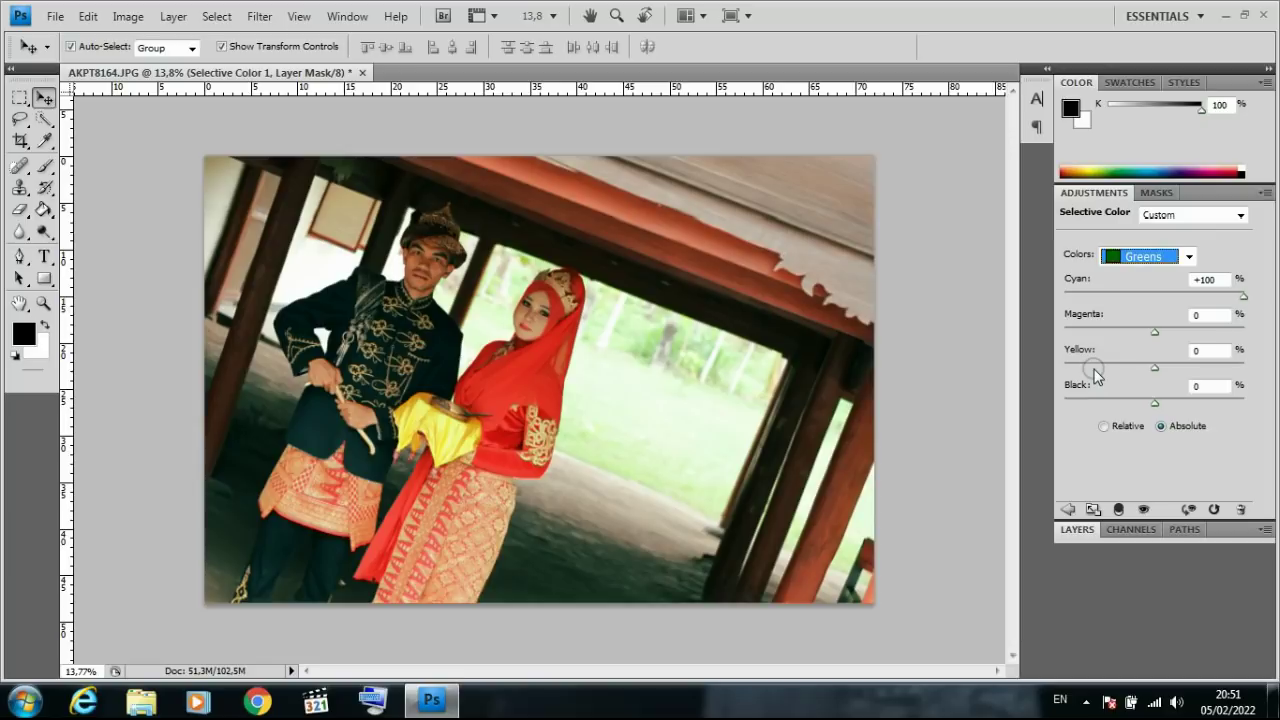
Show the Layers list and toggle Selective Color 1 off and on to compare before/after
{"action": "left_click", "coordinate": [1131, 530]}
{"action": "left_click", "coordinate": [1075, 529]}
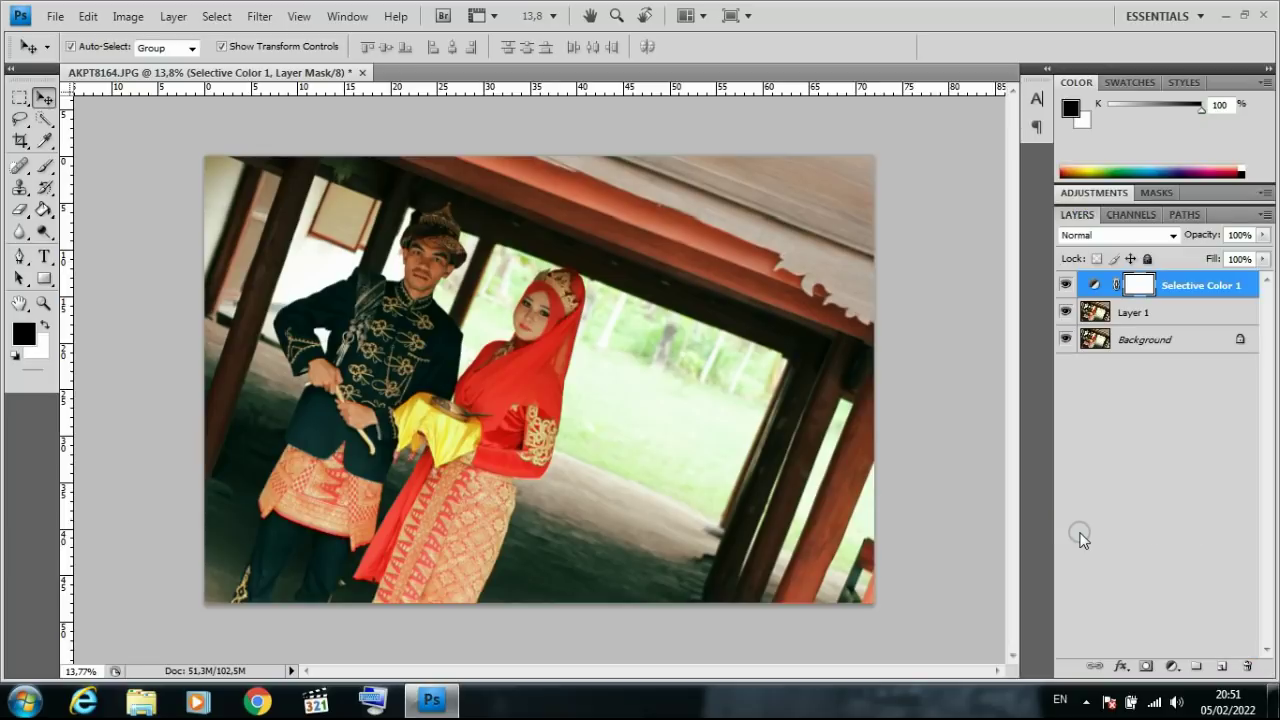
{"action": "left_click", "coordinate": [1066, 285]}
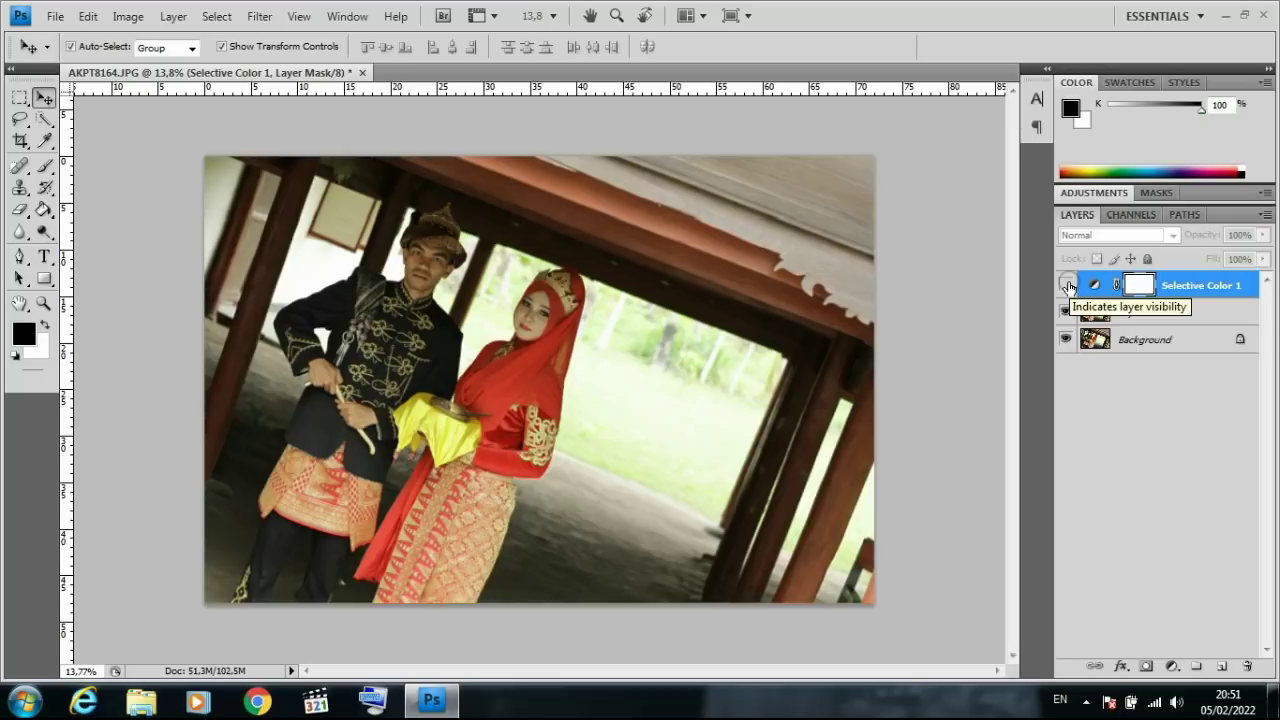
{"action": "left_click", "coordinate": [1066, 285]}
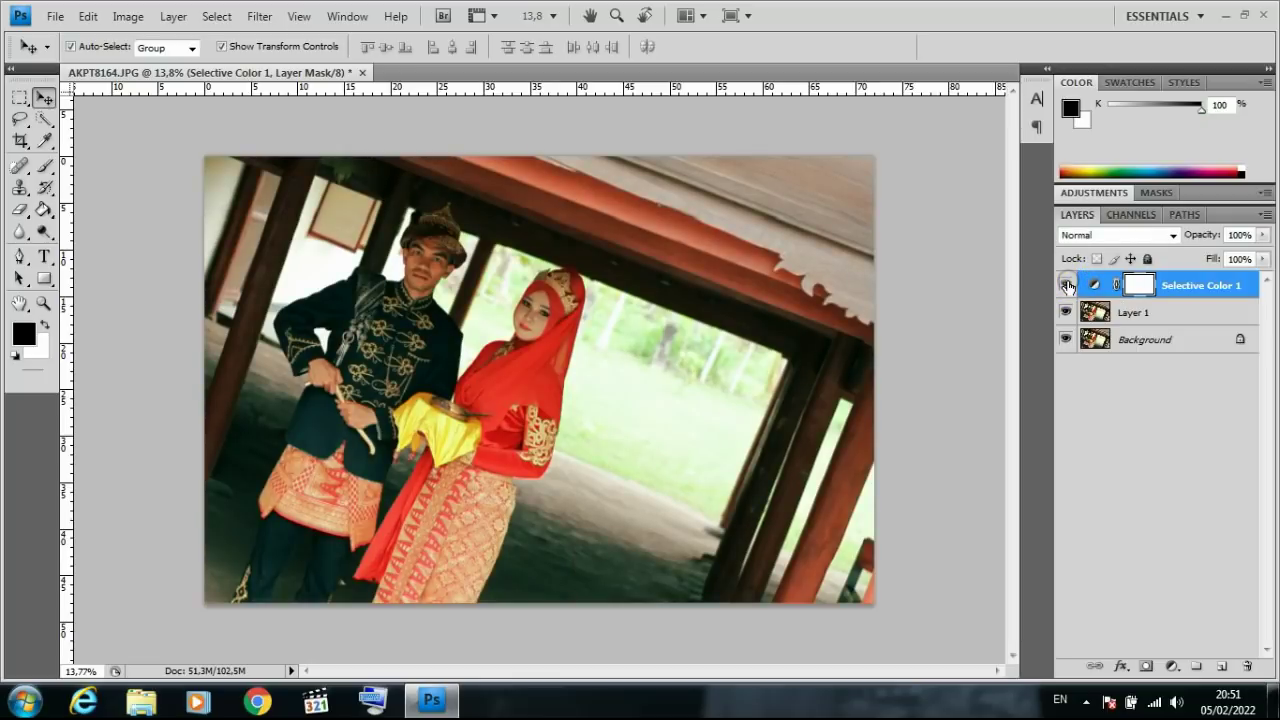
{"action": "left_click", "coordinate": [1066, 285]}
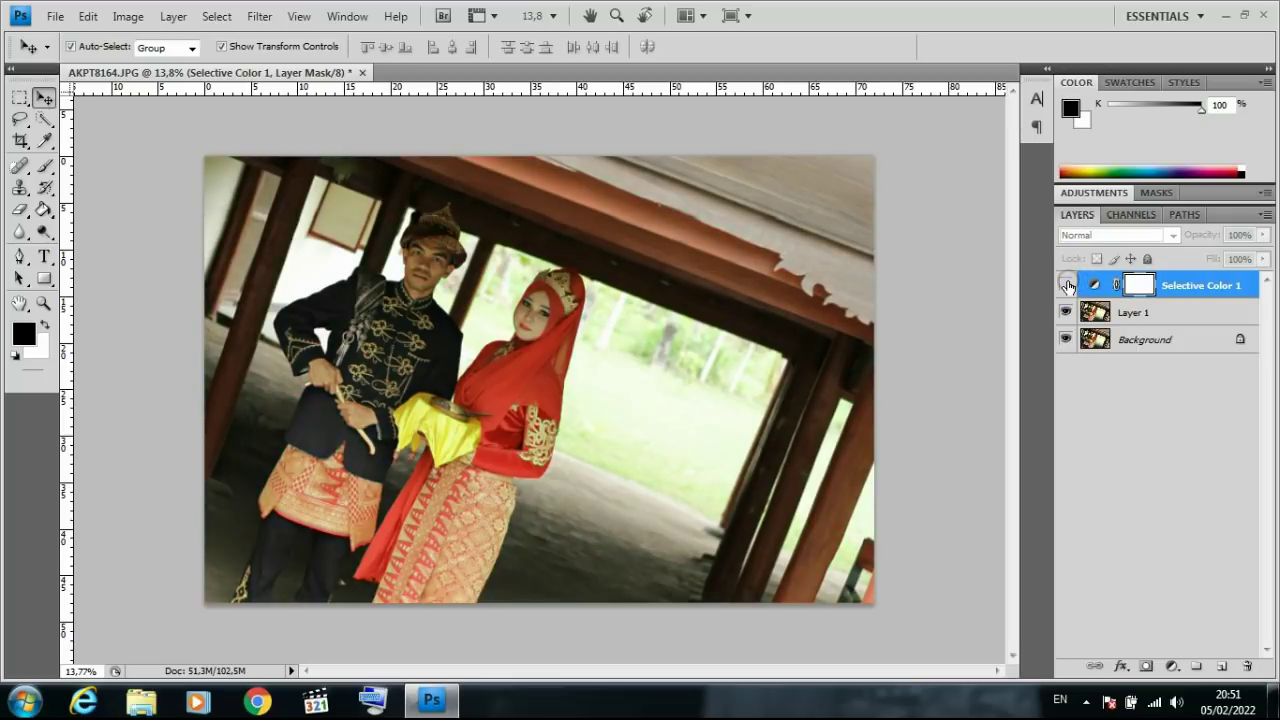
{"action": "left_click", "coordinate": [1066, 285]}
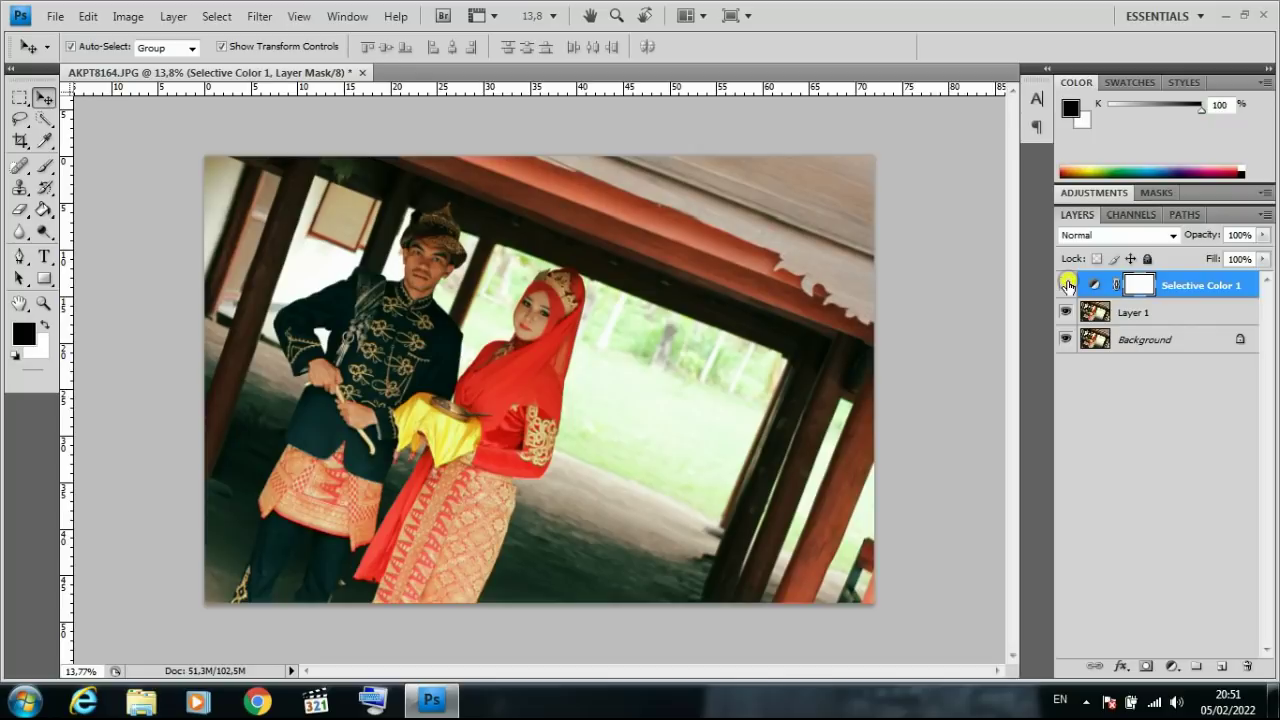
{"action": "left_click", "coordinate": [1066, 285]}
Add a Brightness/Contrast adjustment layer above Selective Color 1
{"action": "left_click", "coordinate": [1173, 667]}
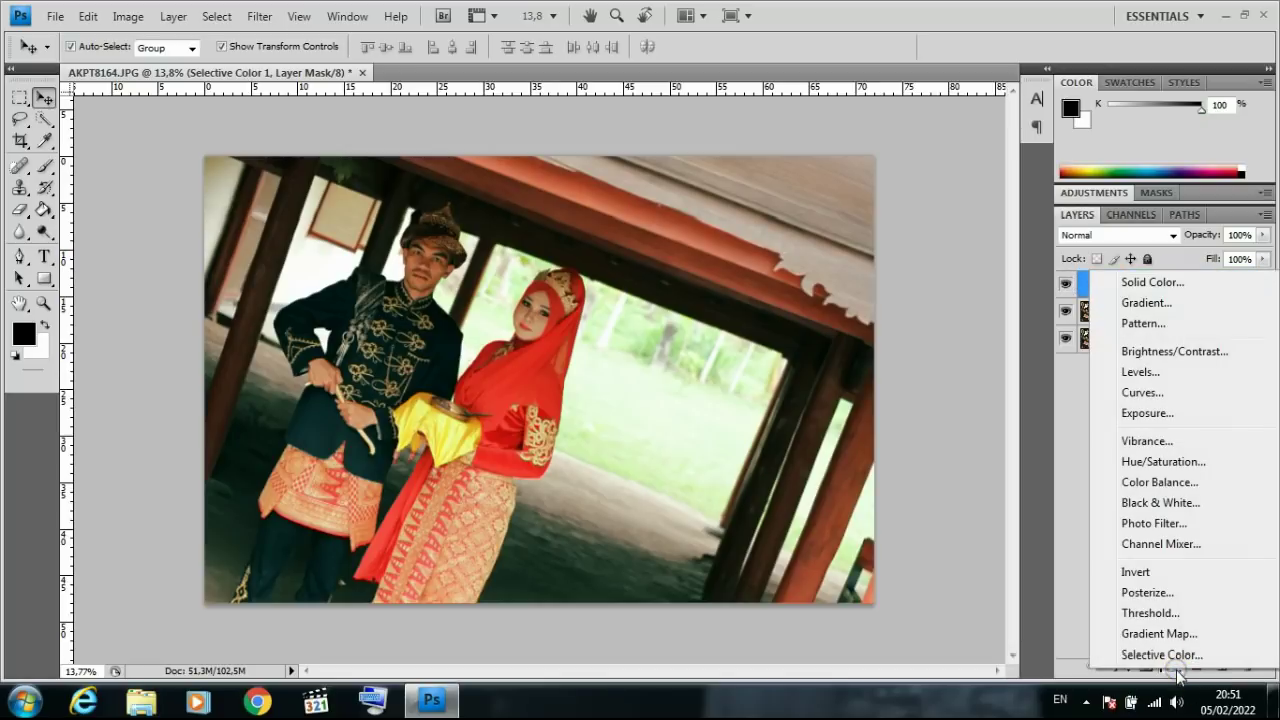
{"action": "left_click", "coordinate": [1066, 600]}
{"action": "left_click", "coordinate": [1175, 667]}
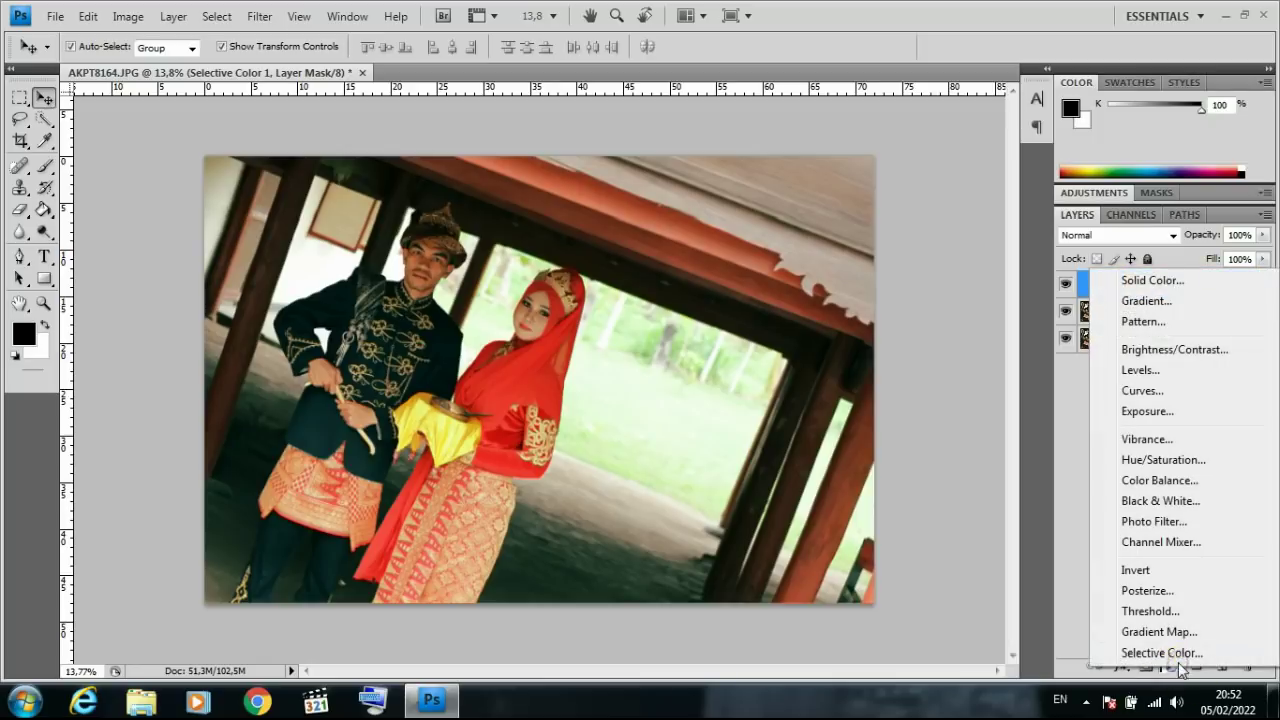
{"action": "left_click", "coordinate": [1163, 350]}
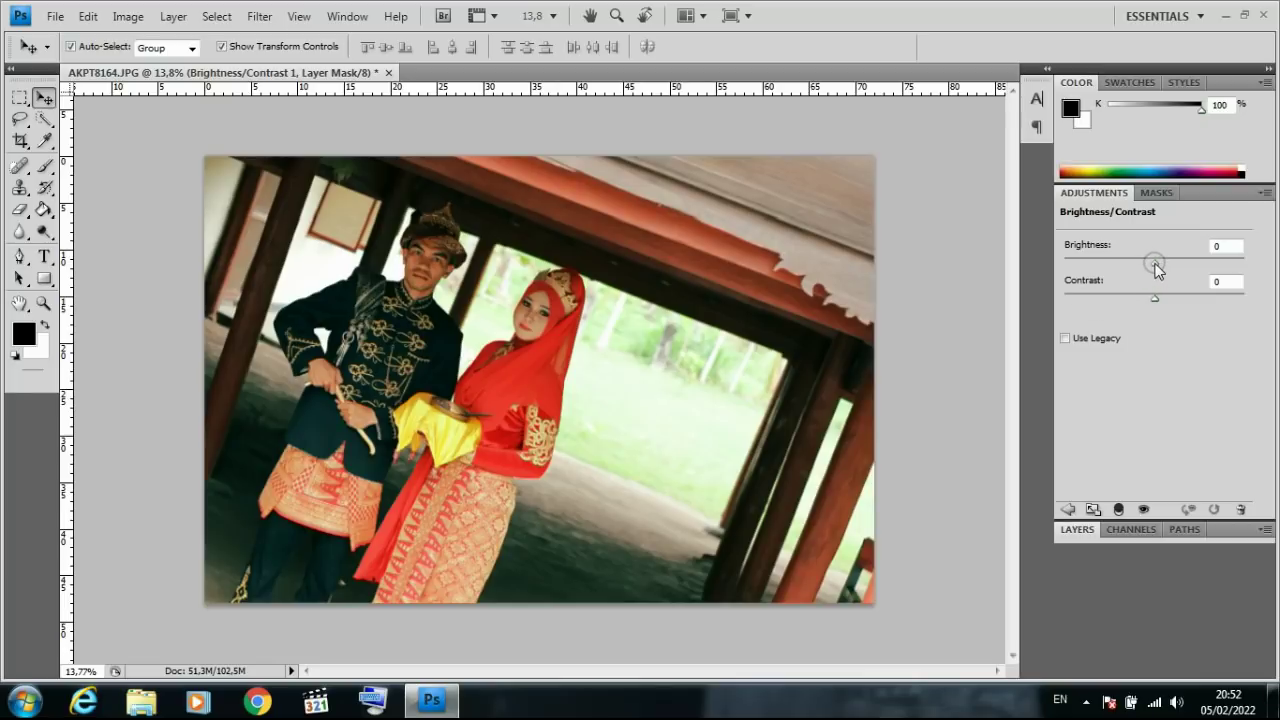
Set the Brightness/Contrast layer to Brightness -2 and Contrast -9
{"action": "mouse_move", "coordinate": [1155, 262]}
{"action": "left_mouse_down"}
{"action": "mouse_move", "coordinate": [1204, 278]}
{"action": "mouse_move", "coordinate": [1112, 275]}
{"action": "mouse_move", "coordinate": [1160, 277]}
{"action": "mouse_move", "coordinate": [1157, 310]}
{"action": "left_mouse_up"}
{"action": "mouse_move", "coordinate": [1155, 263]}
{"action": "left_mouse_down"}
{"action": "mouse_move", "coordinate": [1168, 266]}
{"action": "mouse_move", "coordinate": [1133, 303]}
{"action": "mouse_move", "coordinate": [1236, 306]}
{"action": "mouse_move", "coordinate": [1156, 313]}
{"action": "left_mouse_up"}
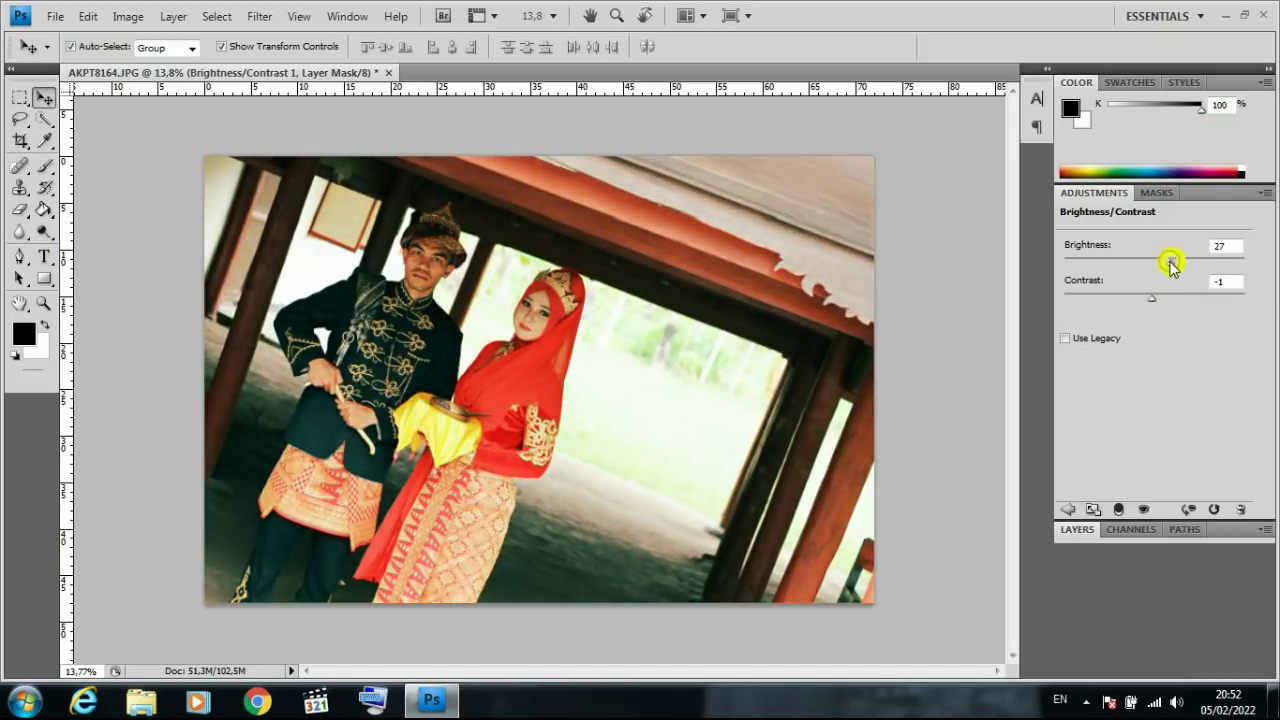
{"action": "mouse_move", "coordinate": [1168, 264]}
{"action": "left_mouse_down"}
{"action": "mouse_move", "coordinate": [1148, 264]}
{"action": "mouse_move", "coordinate": [1129, 294]}
{"action": "mouse_move", "coordinate": [1141, 298]}
{"action": "mouse_move", "coordinate": [1162, 265]}
{"action": "mouse_move", "coordinate": [1139, 298]}
{"action": "left_mouse_up"}
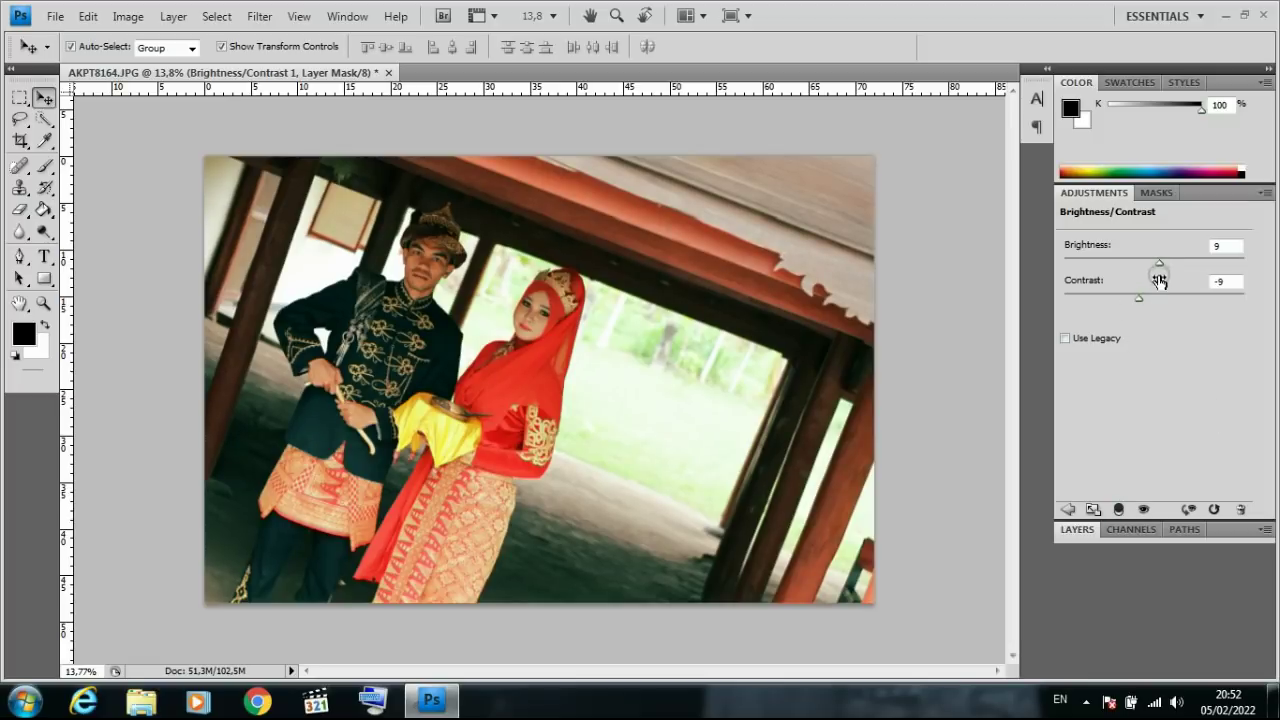
{"action": "mouse_move", "coordinate": [1161, 261]}
{"action": "left_mouse_down"}
{"action": "mouse_move", "coordinate": [1193, 276]}
{"action": "mouse_move", "coordinate": [1153, 277]}
{"action": "left_mouse_up"}
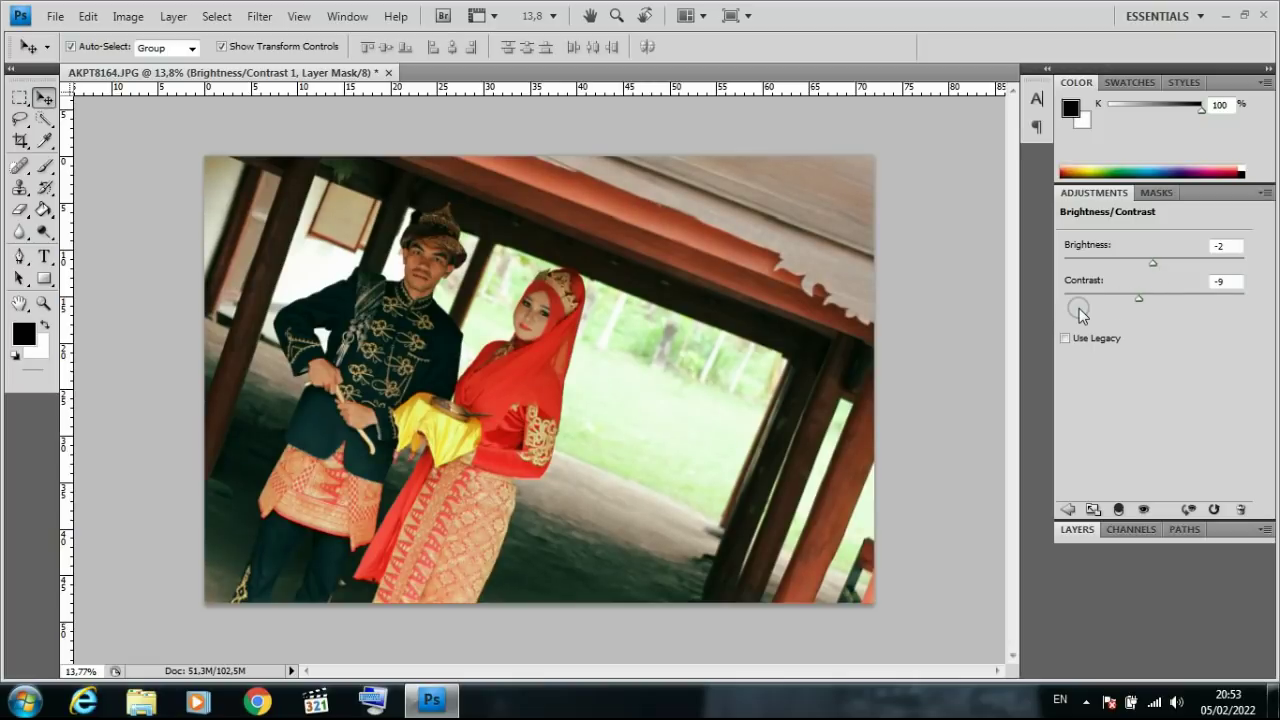
After glancing at the Channels list, select Brightness/Contrast 1, Selective Color 1 and Layer 1, leaving Background out
{"action": "left_click", "coordinate": [1142, 511]}
{"action": "left_click", "coordinate": [1132, 529]}
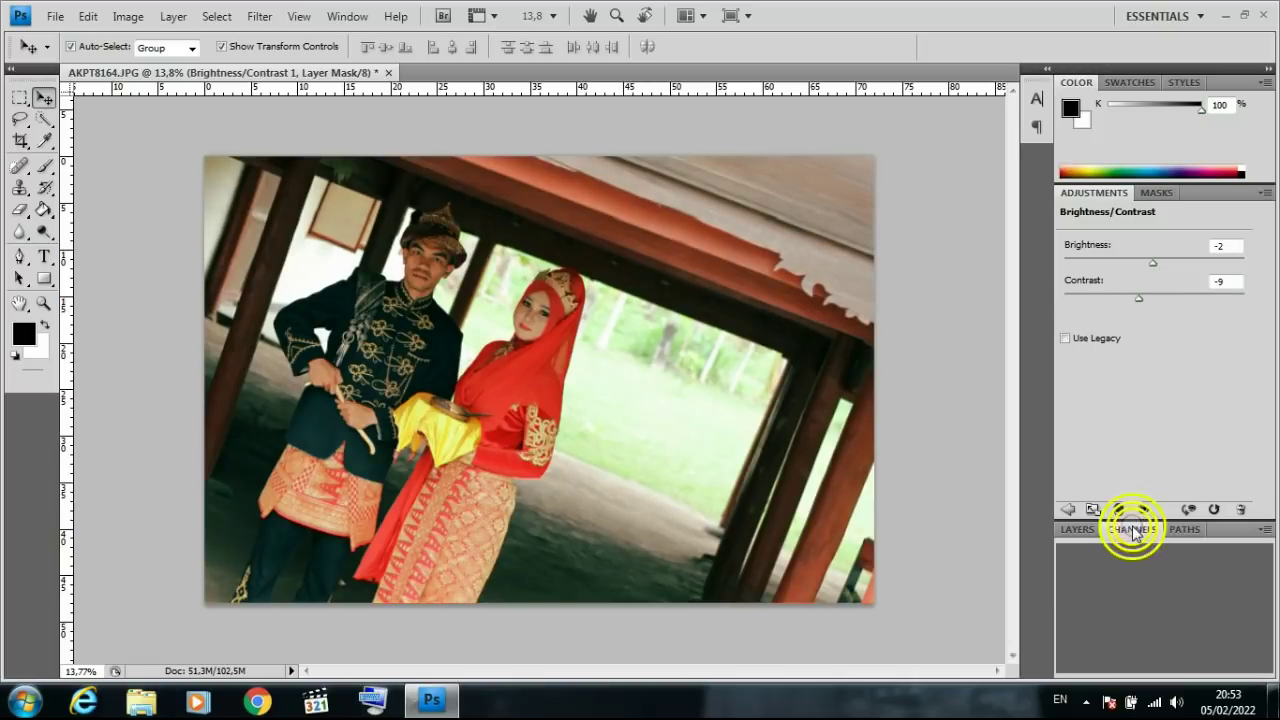
{"action": "left_click", "coordinate": [1077, 531]}
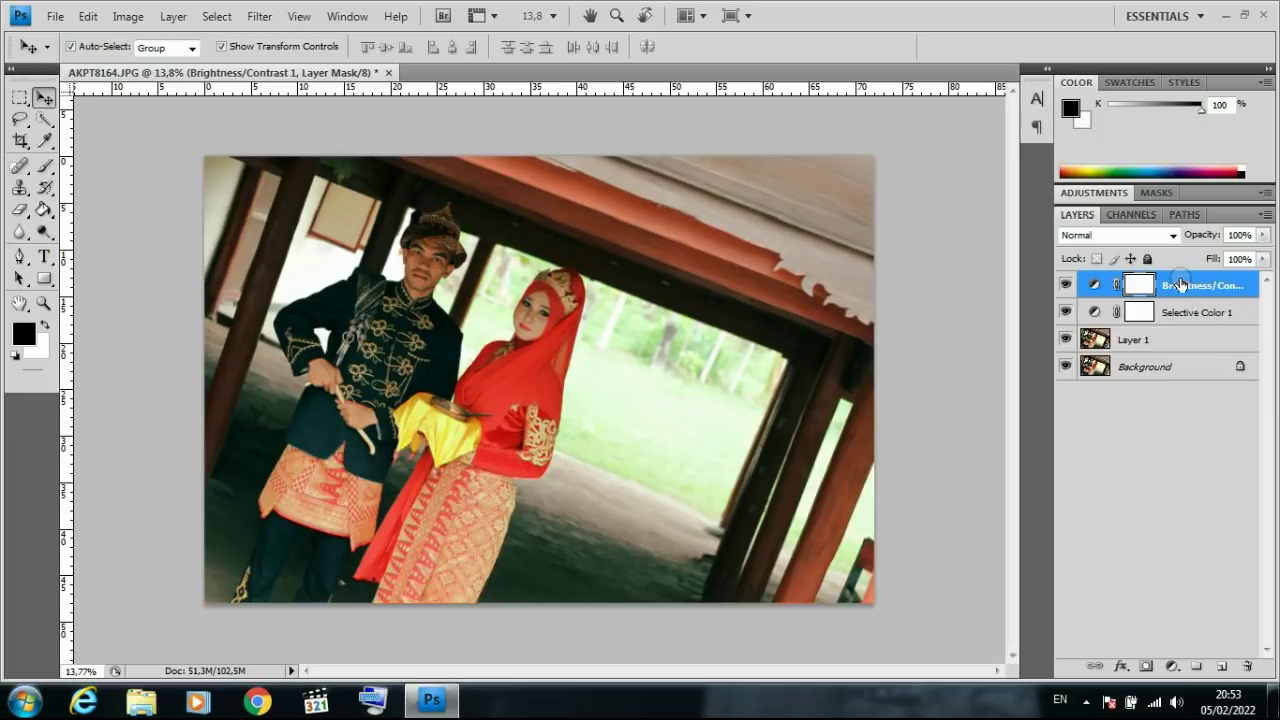
{"action": "left_click", "coordinate": [1149, 341], "text": "shift"}
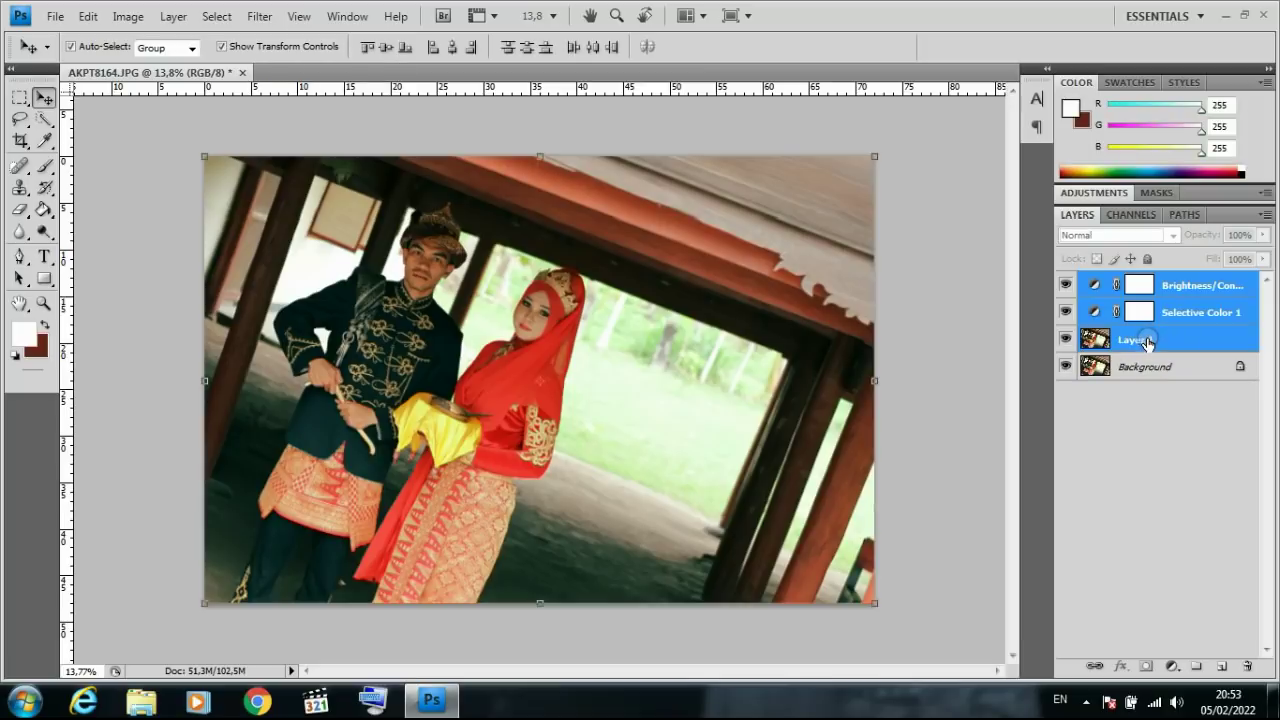
Merge the three selected layers with Merge Layers from the layer context menu
{"action": "right_click", "coordinate": [1146, 338]}
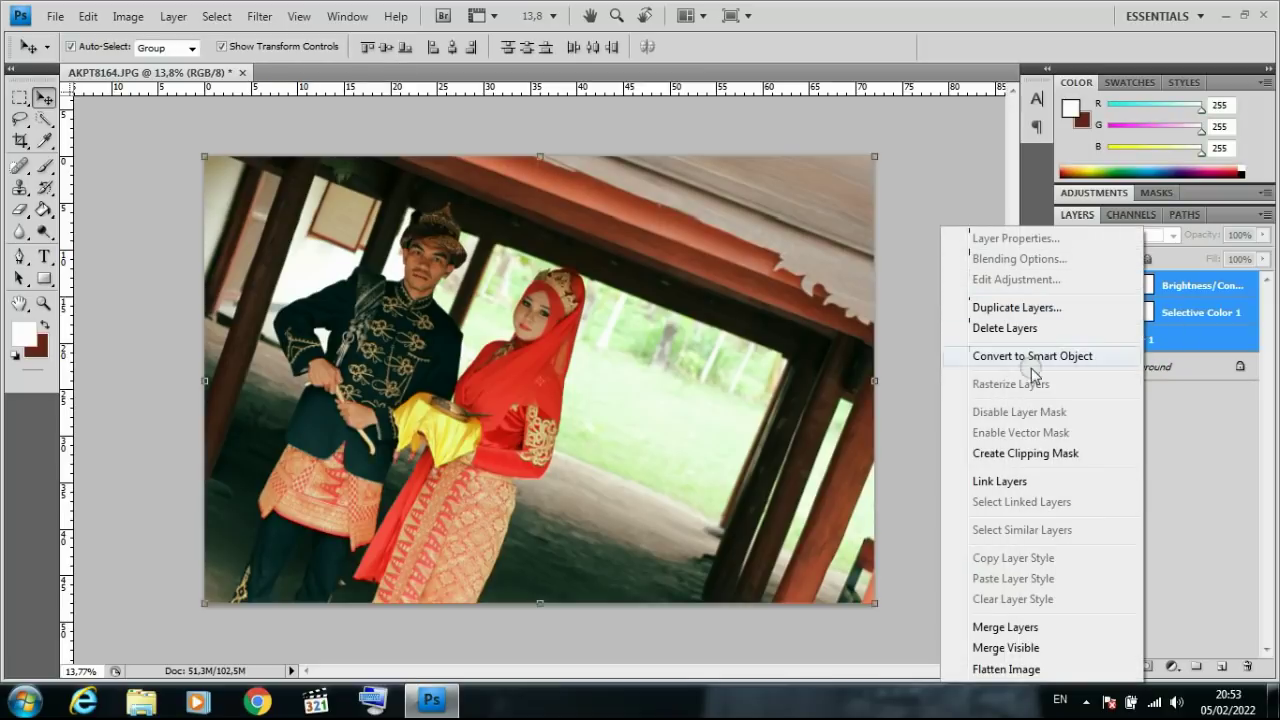
{"action": "left_click", "coordinate": [1047, 630]}
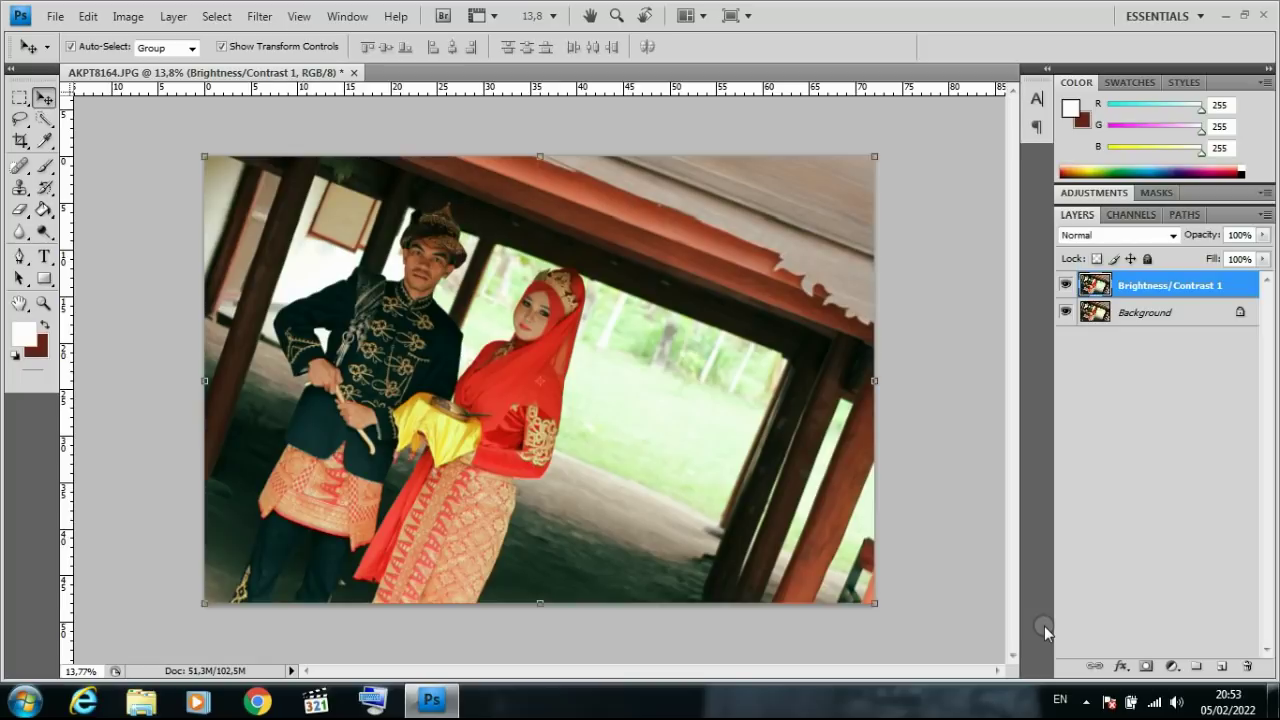
{"action": "scroll", "coordinate": [455, 268], "scroll_direction": "up", "scroll_amount": 2}
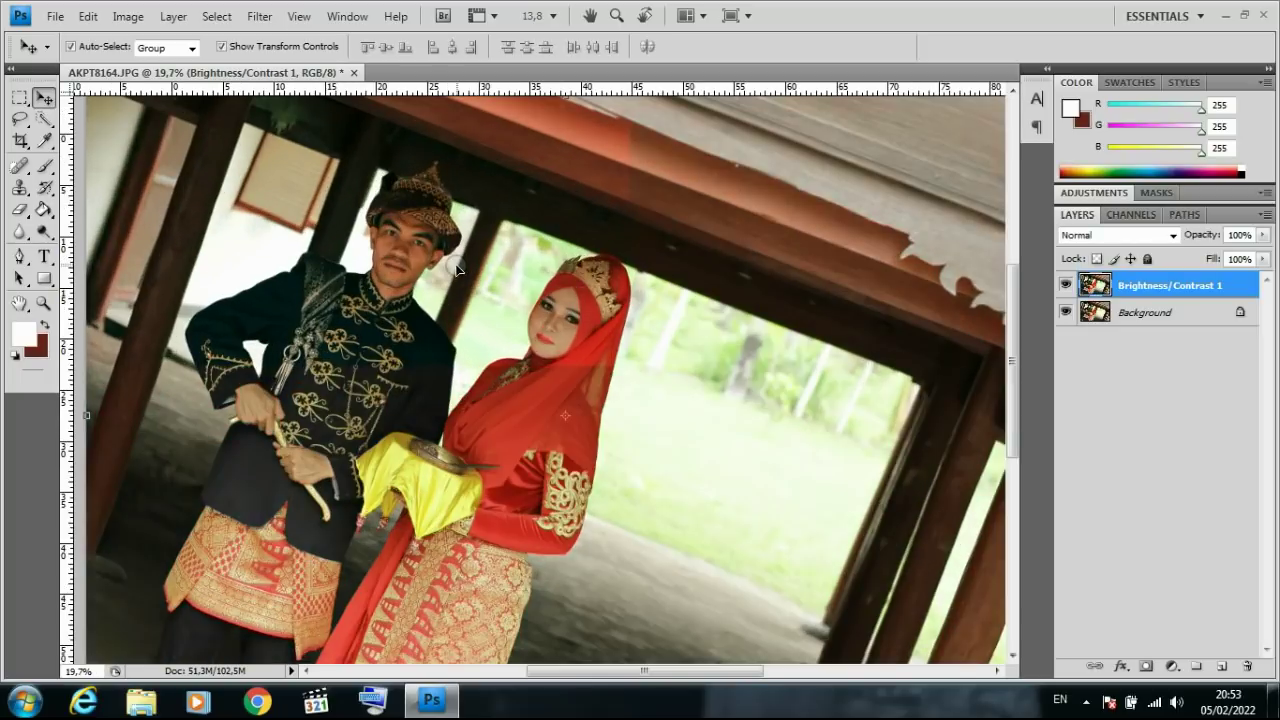
{"action": "scroll", "coordinate": [455, 268], "scroll_direction": "up", "scroll_amount": 1}
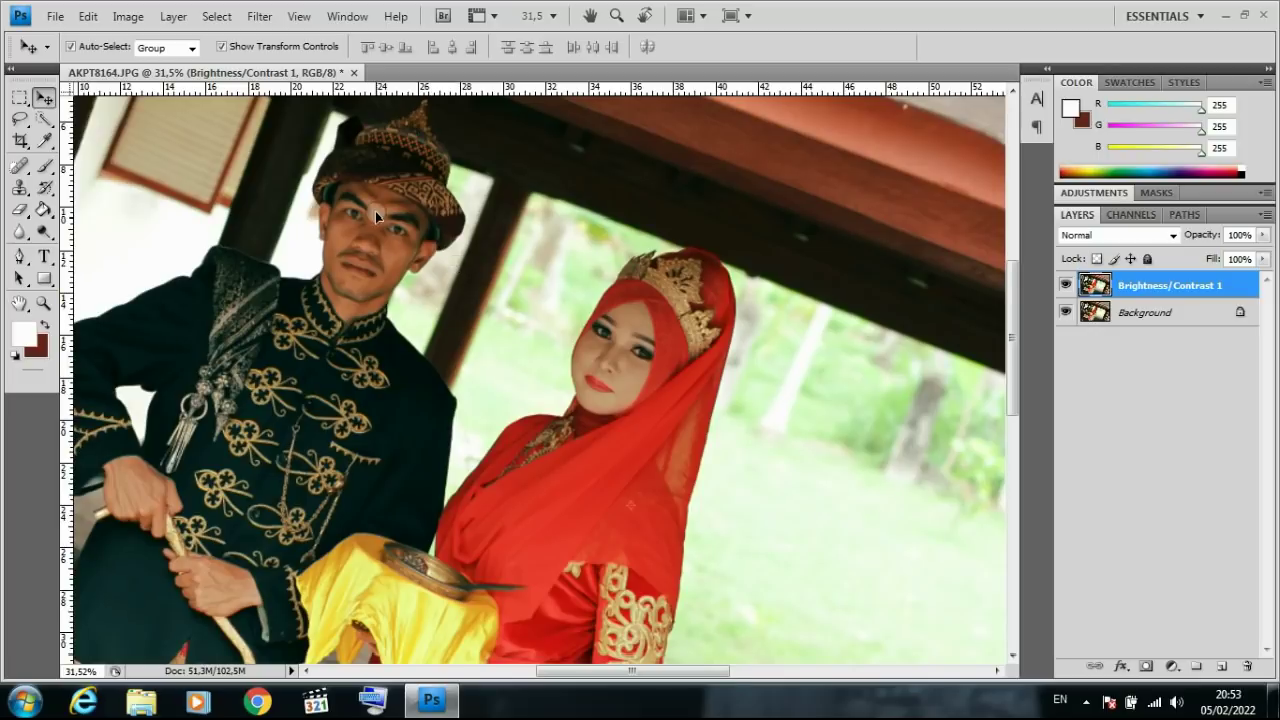
{"action": "scroll", "coordinate": [480, 272], "scroll_direction": "up", "scroll_amount": 1}
{"action": "scroll", "coordinate": [555, 238], "scroll_direction": "up", "scroll_amount": 1}
{"action": "scroll", "coordinate": [555, 238], "scroll_direction": "down", "scroll_amount": 1}
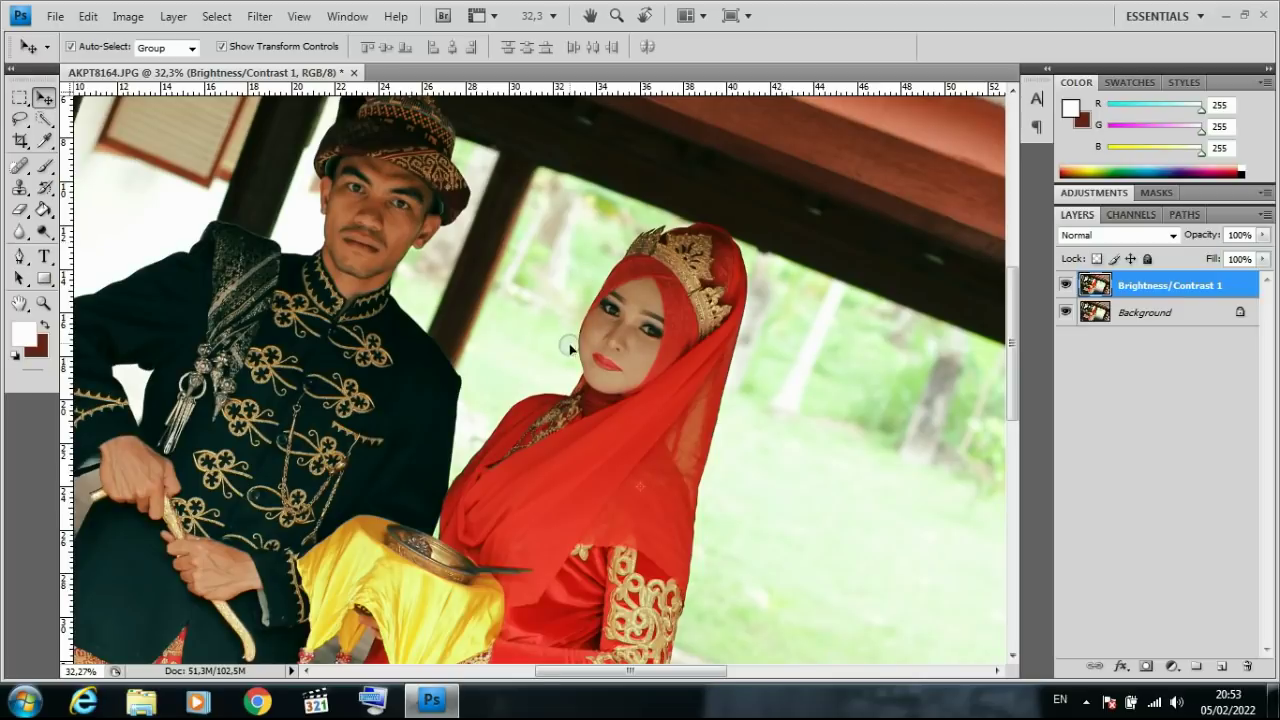
{"action": "scroll", "coordinate": [562, 411], "scroll_direction": "down", "scroll_amount": 1}
{"action": "scroll", "coordinate": [488, 616], "scroll_direction": "down", "scroll_amount": 1}
{"action": "scroll", "coordinate": [488, 616], "scroll_direction": "up", "scroll_amount": 1}
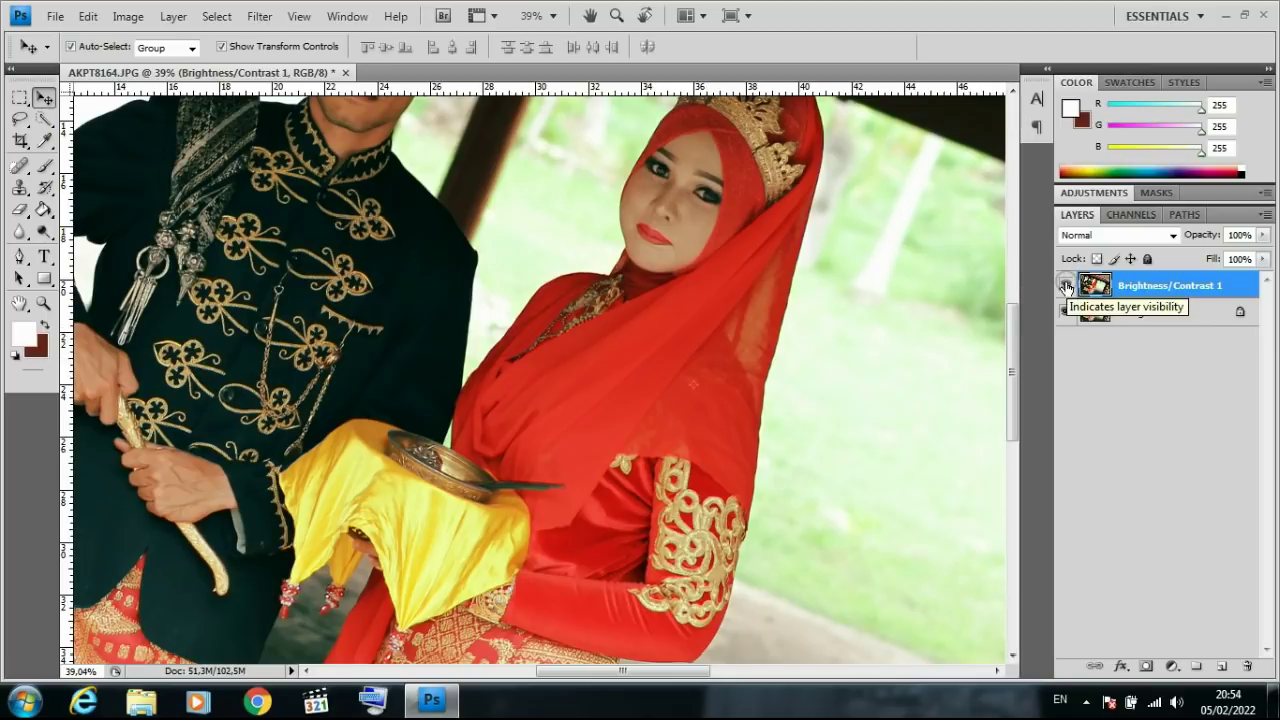
{"action": "left_click", "coordinate": [1066, 286]}
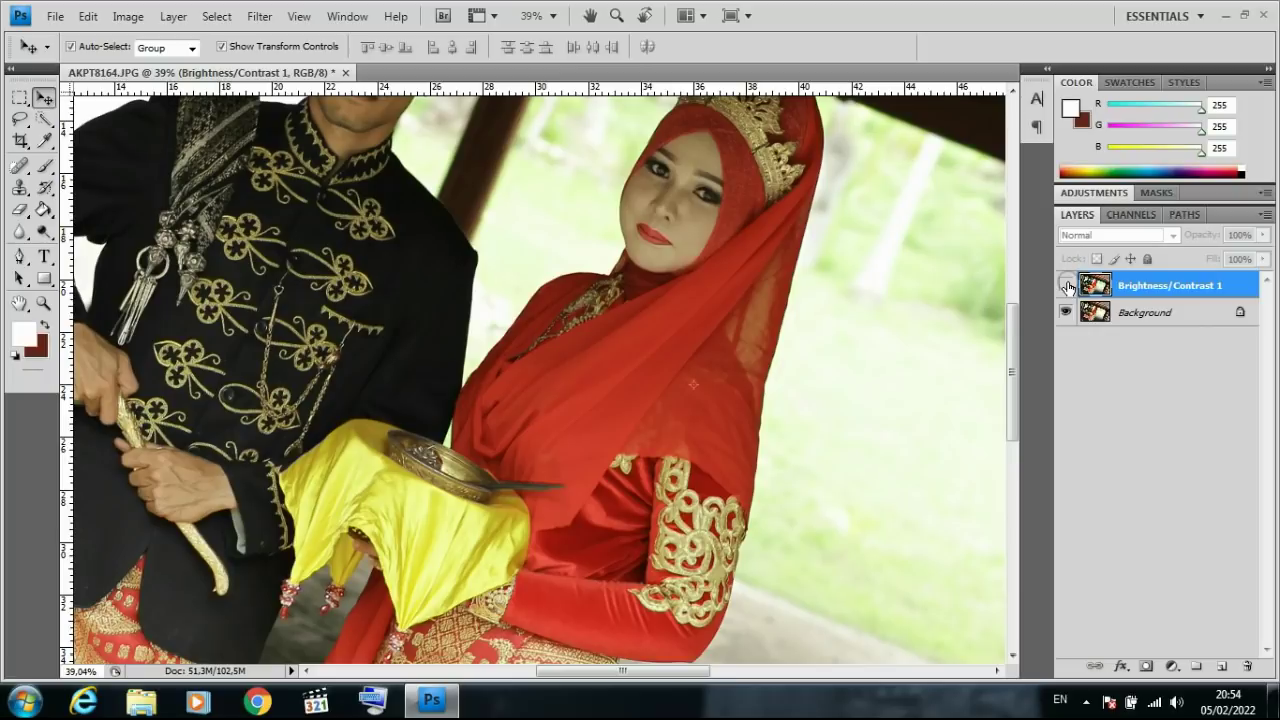
{"action": "left_click", "coordinate": [1066, 286]}
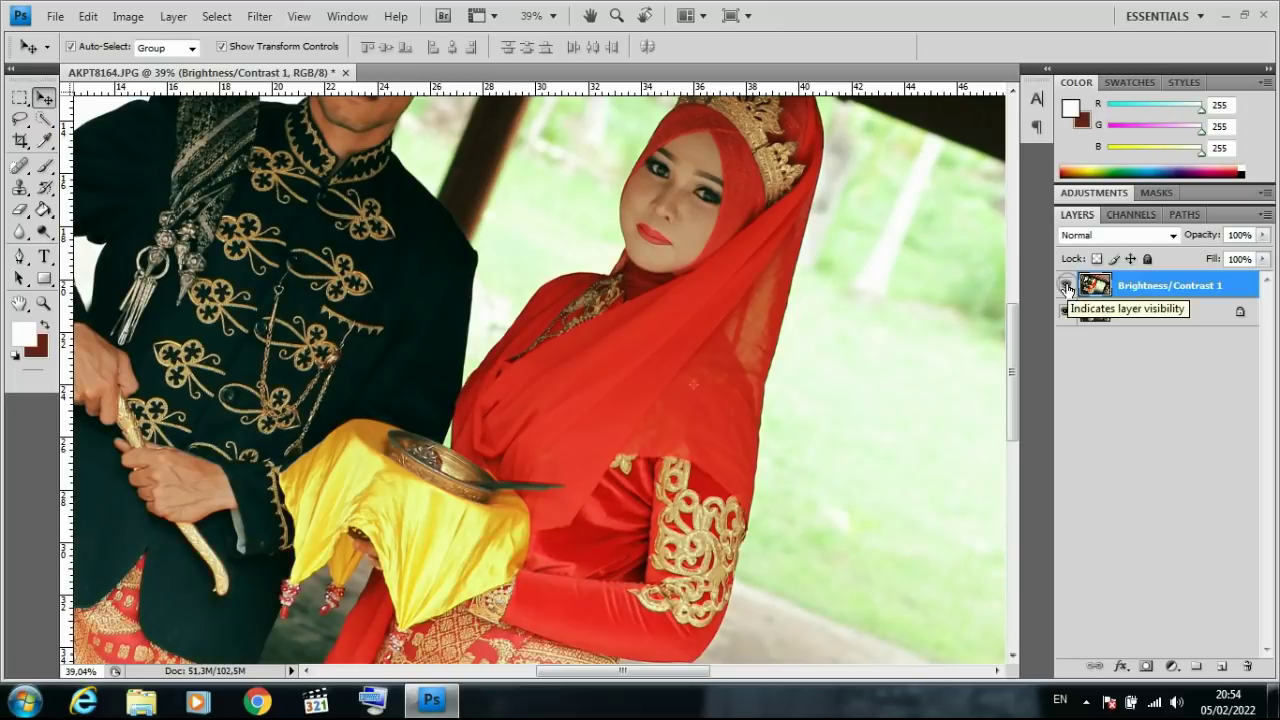
{"action": "scroll", "coordinate": [527, 348], "scroll_direction": "down", "scroll_amount": 1}
{"action": "scroll", "coordinate": [600, 330], "scroll_direction": "down", "scroll_amount": 1}
{"action": "scroll", "coordinate": [626, 312], "scroll_direction": "down", "scroll_amount": 1}
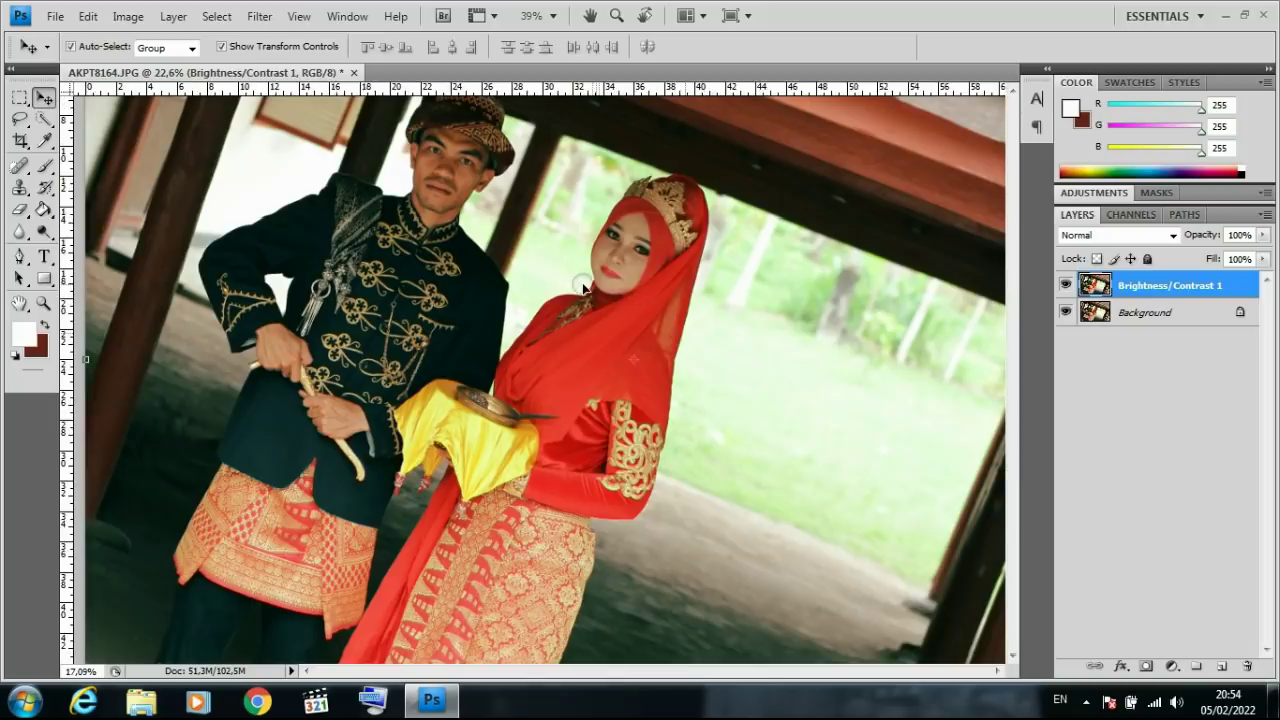
{"action": "scroll", "coordinate": [570, 287], "scroll_direction": "down", "scroll_amount": 1}
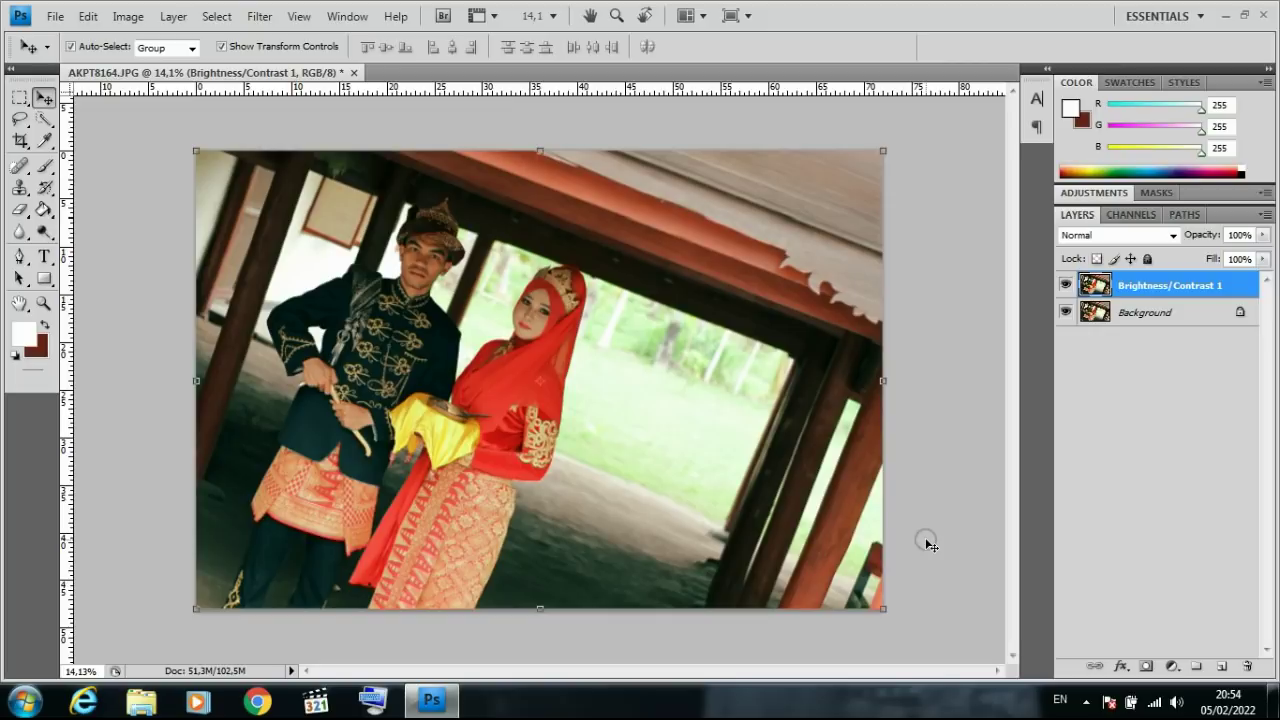
Expand the taskbar's Show hidden icons arrow to reveal the notification-area icons
{"action": "left_click", "coordinate": [1086, 700]}
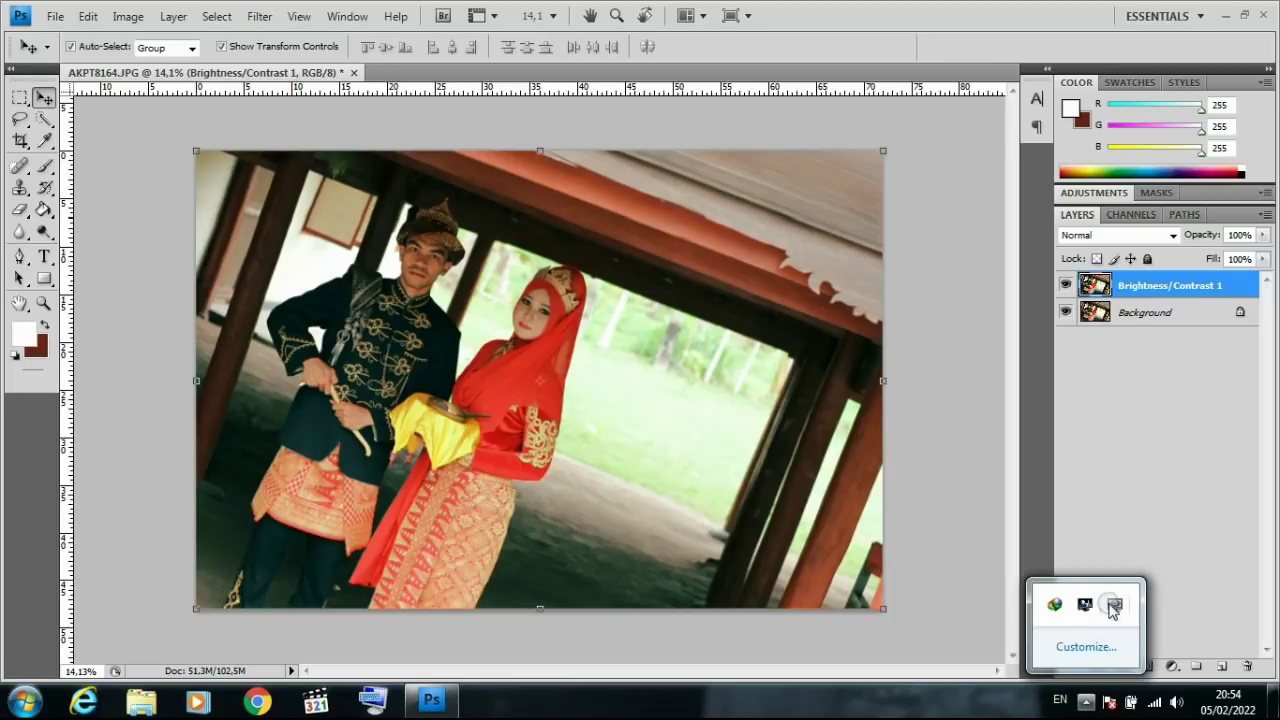